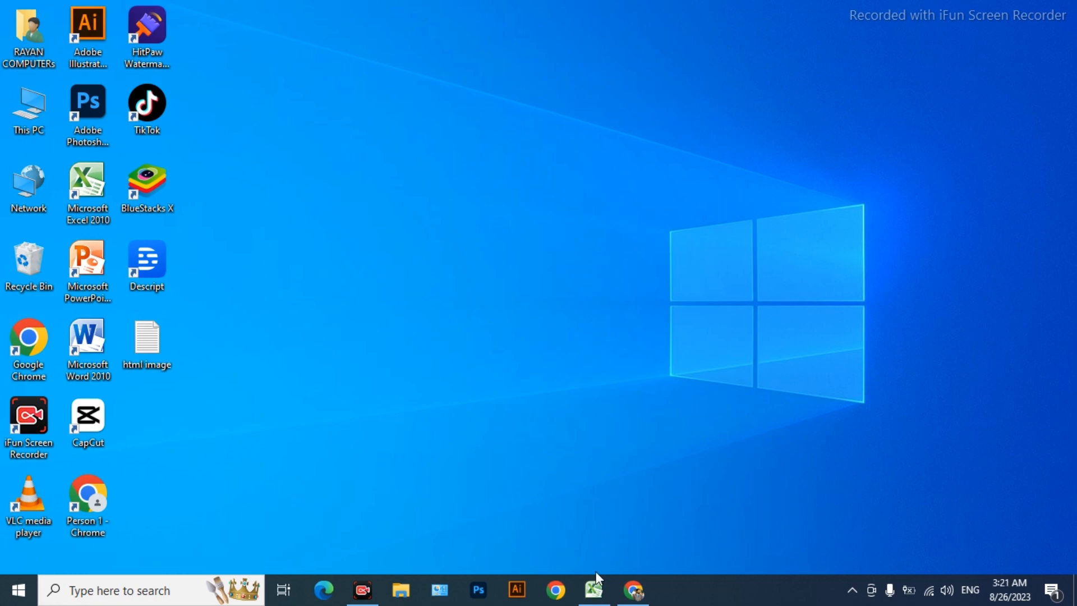
- Switch to the salary sheet workbook in Excel and check the Month, working days and Attendence entries in row 7
click(595, 586)
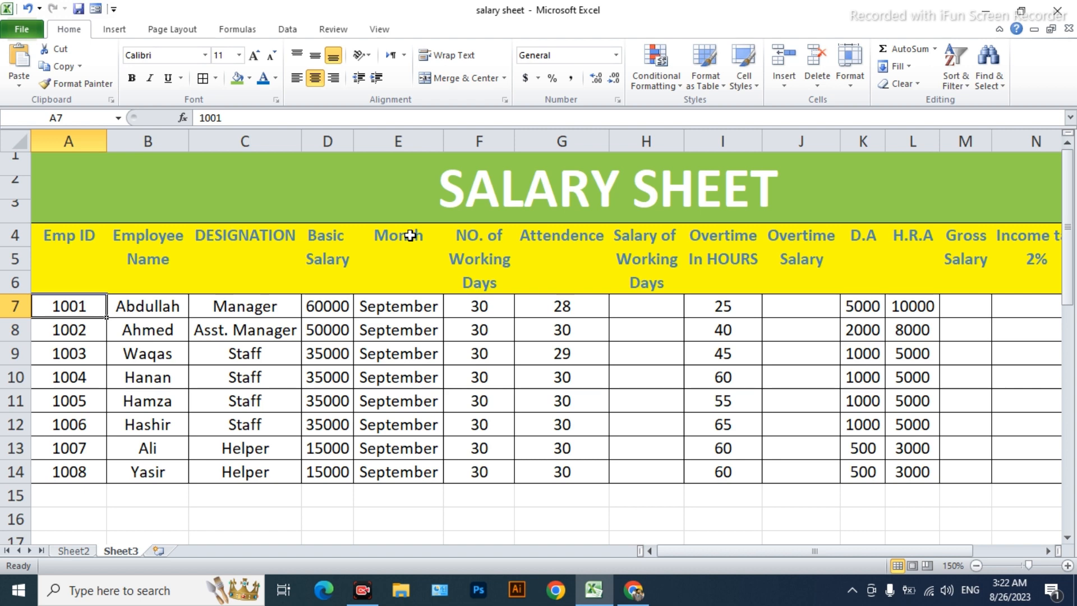
click(423, 314)
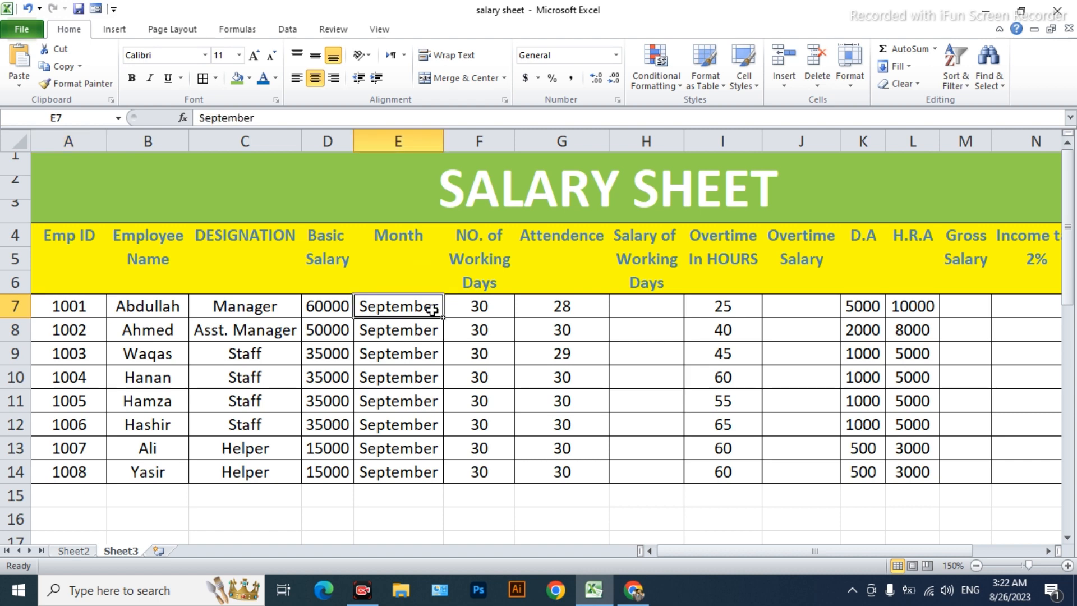
click(489, 312)
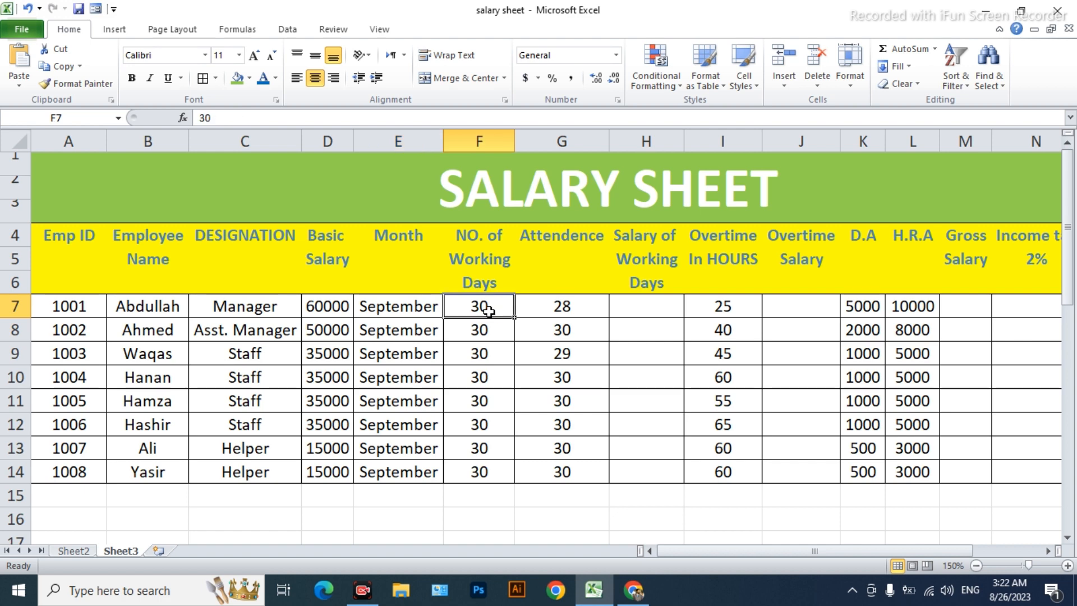
click(553, 314)
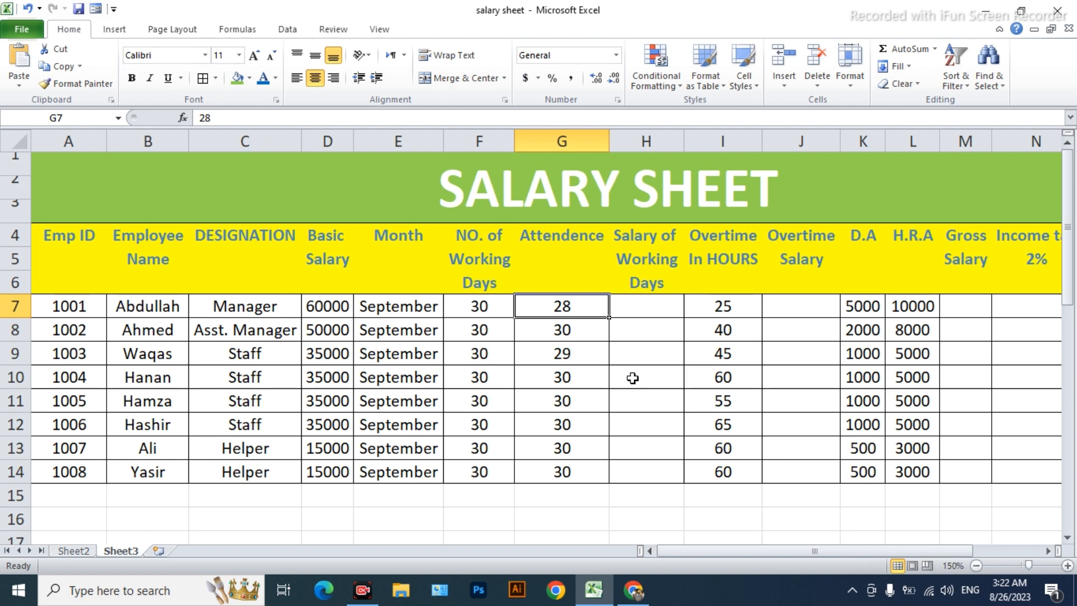
- Enter the formula =D7/F7*G7 in cell H7 to calculate the Salary of Working Days
click(643, 312)
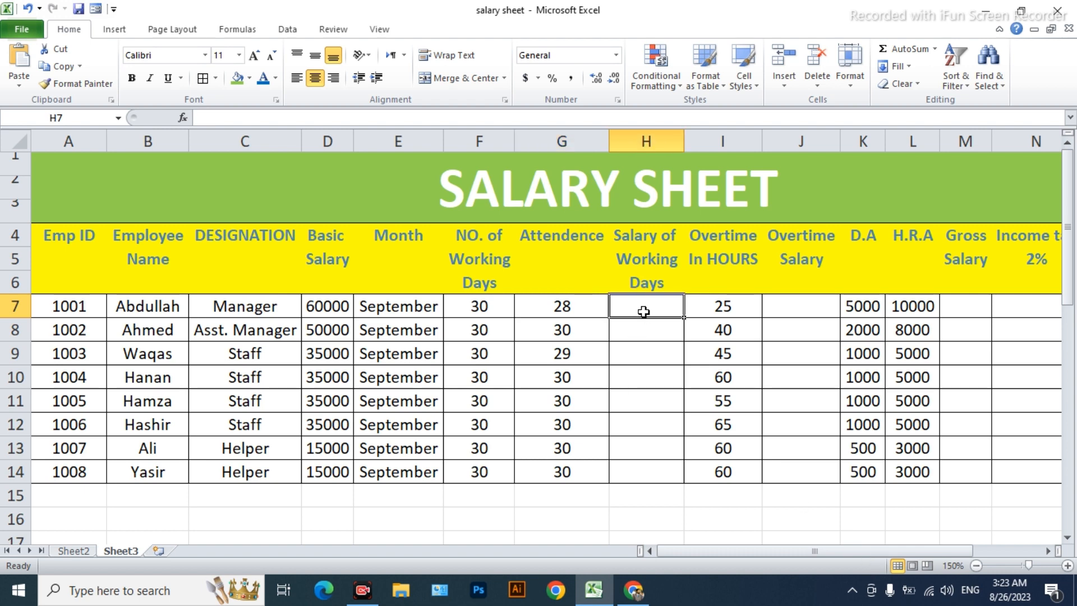
text(=)
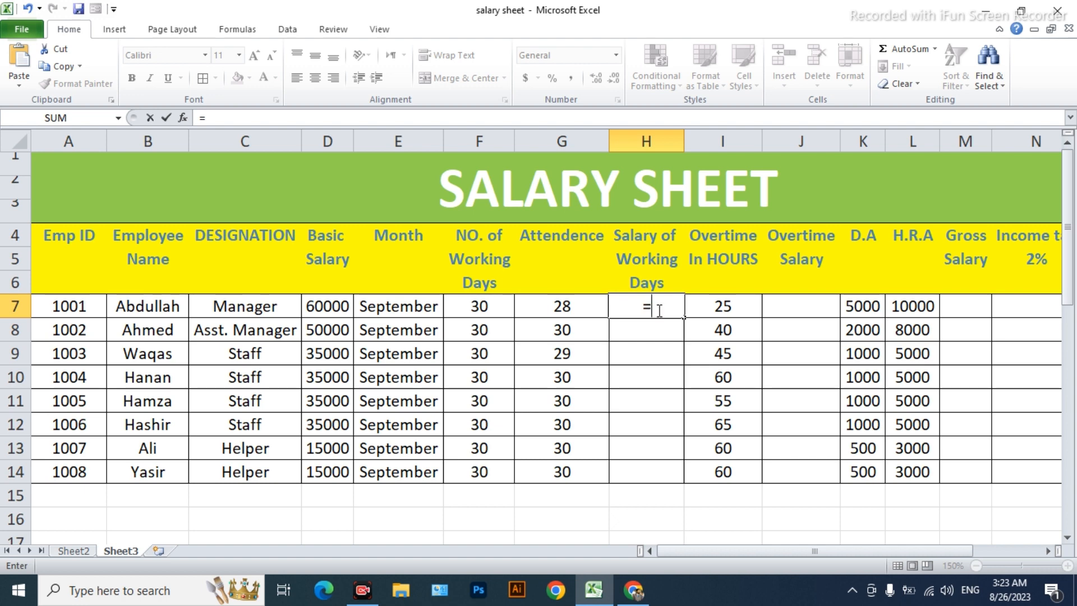
click(325, 306)
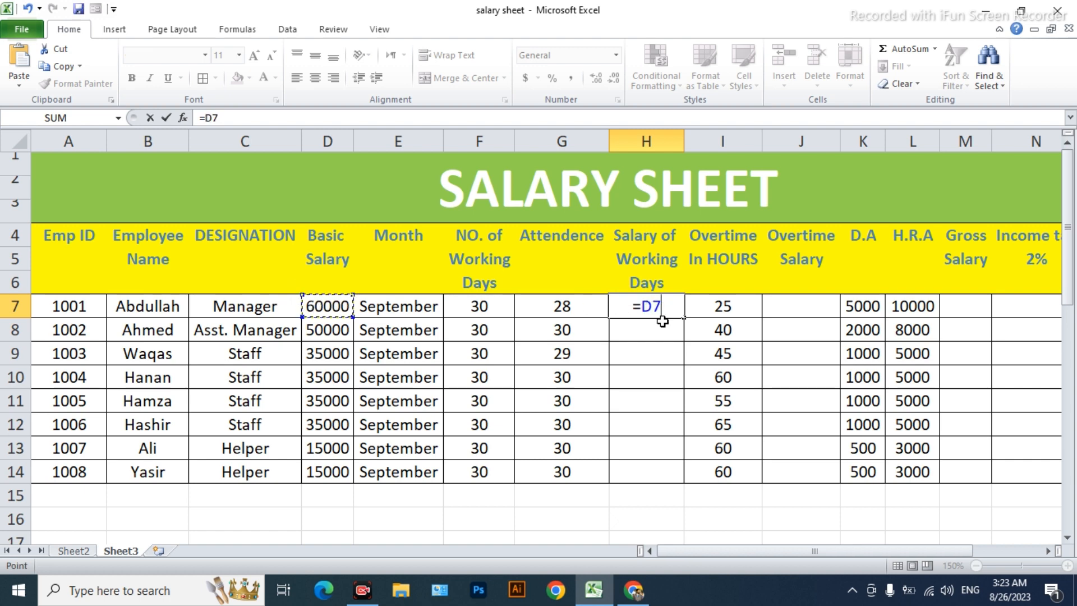
text(/)
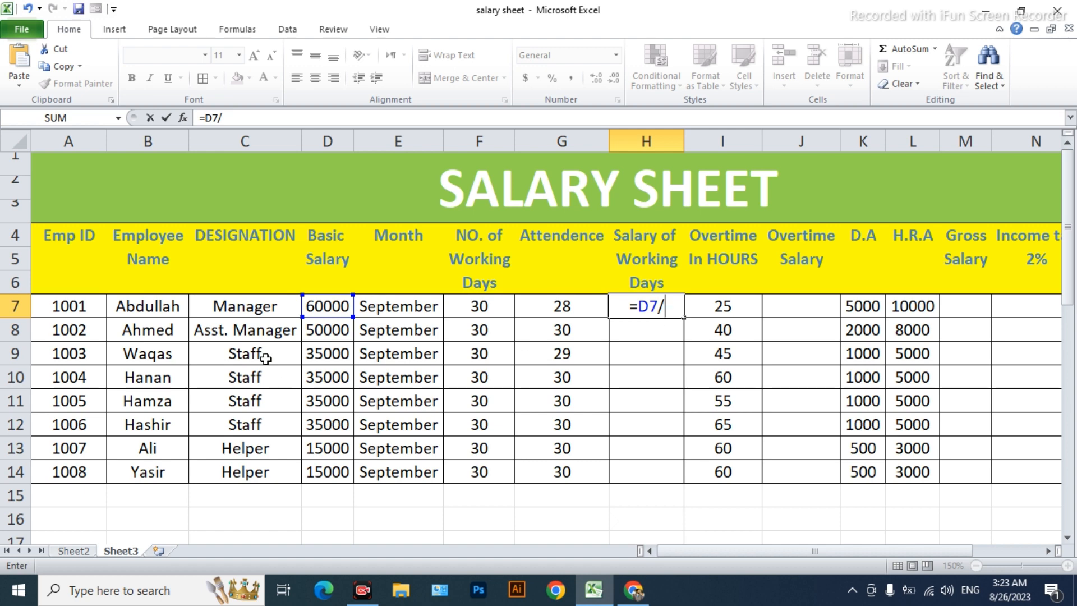
click(494, 308)
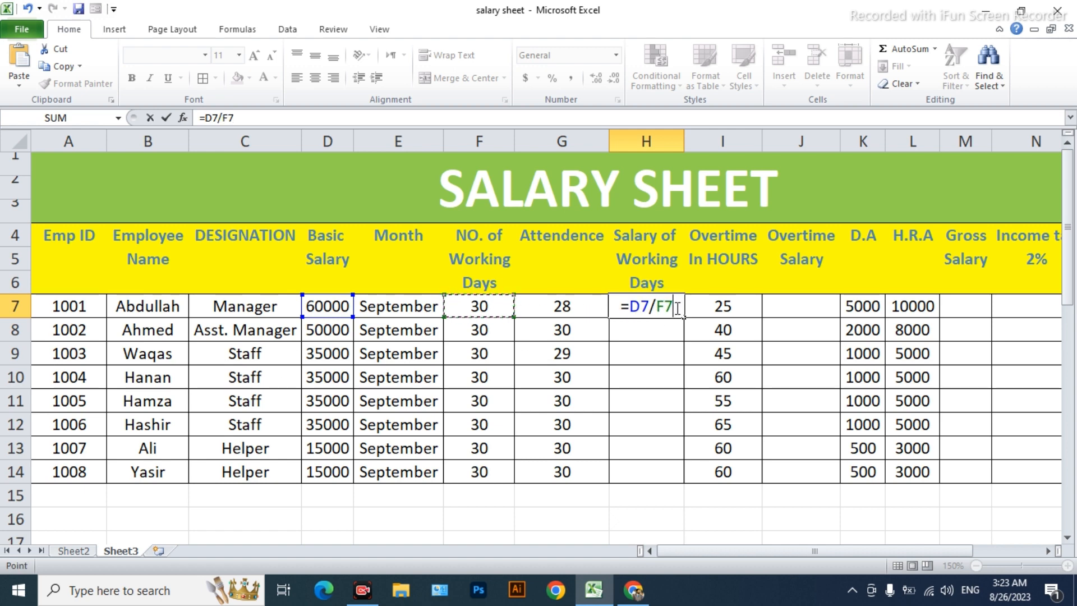
text(8)
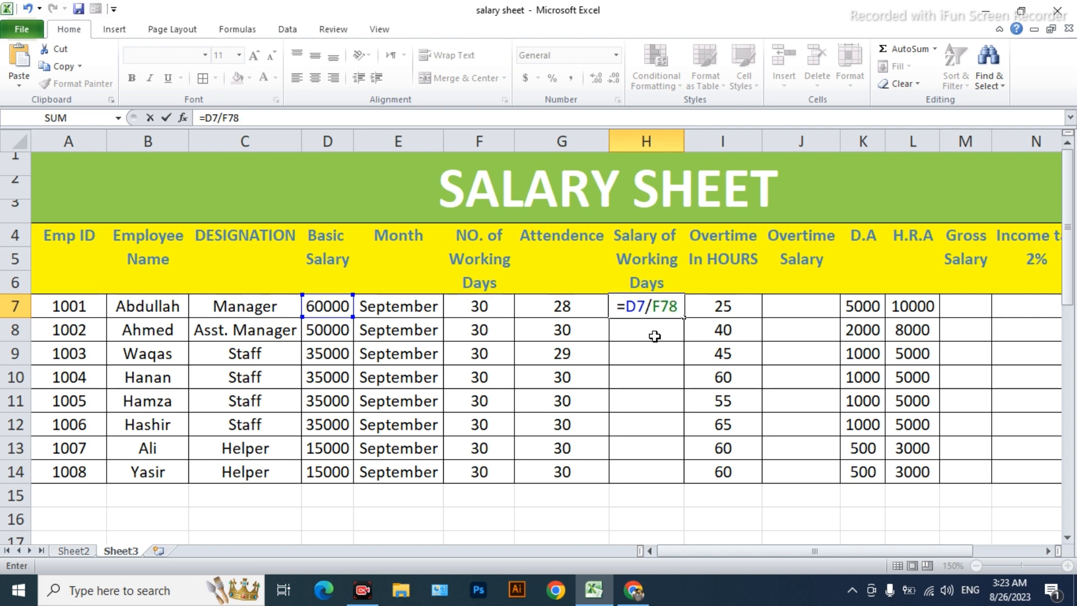
key(BackSpace)
text(*)
click(583, 310)
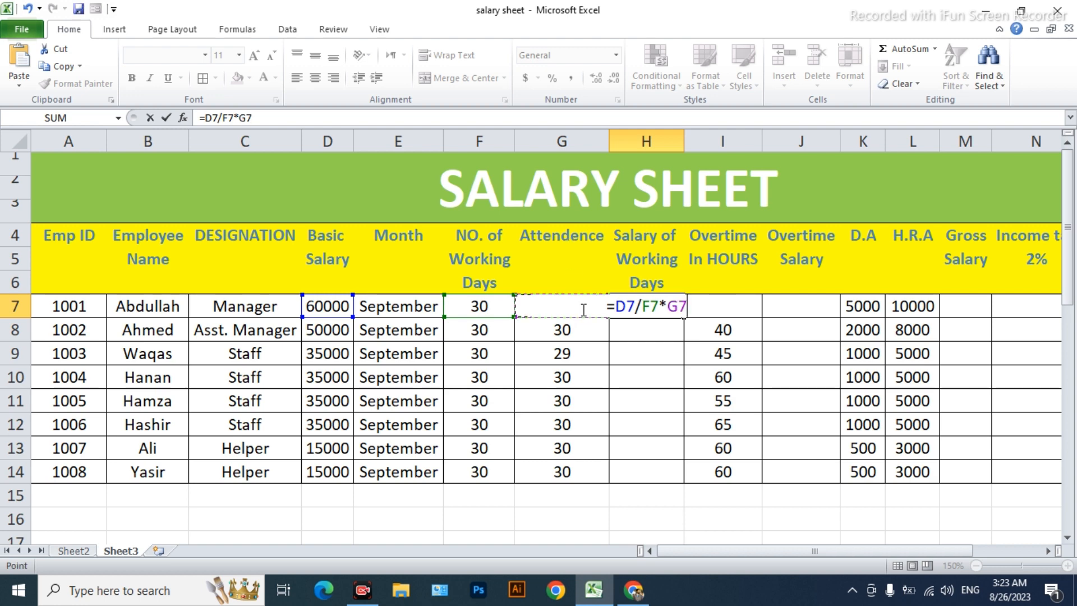
key(Return)
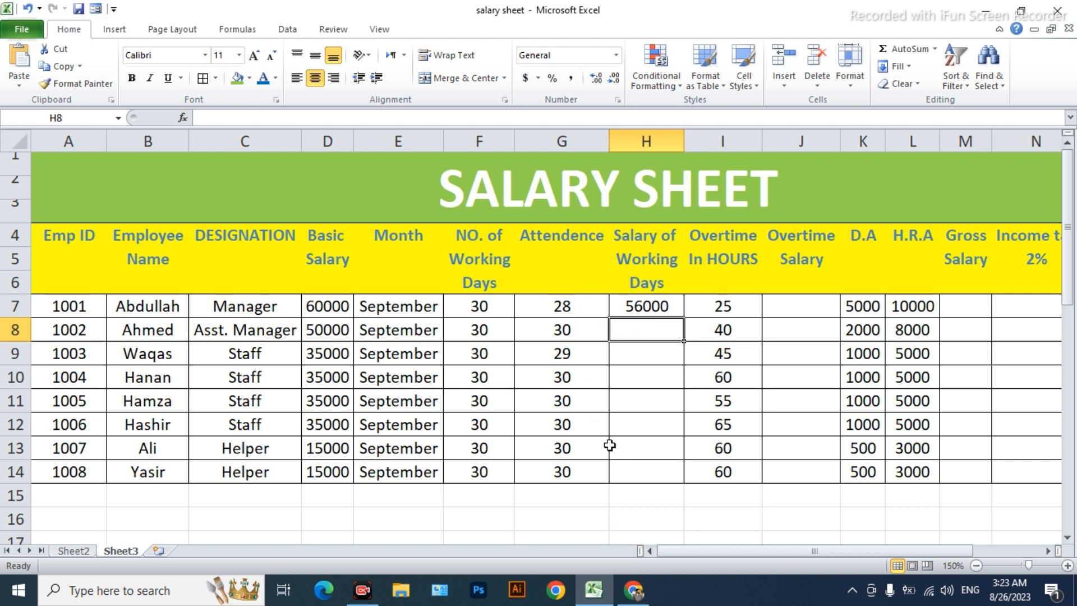
- Fill the Salary of Working Days formula from H7 down through H14
click(674, 314)
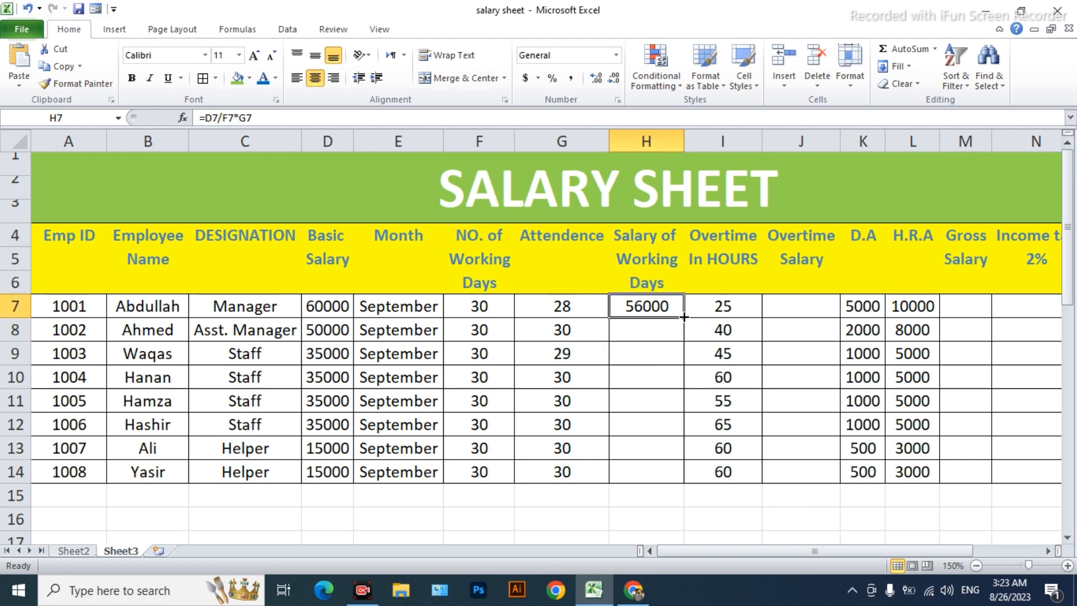
drag(683, 317, 691, 491)
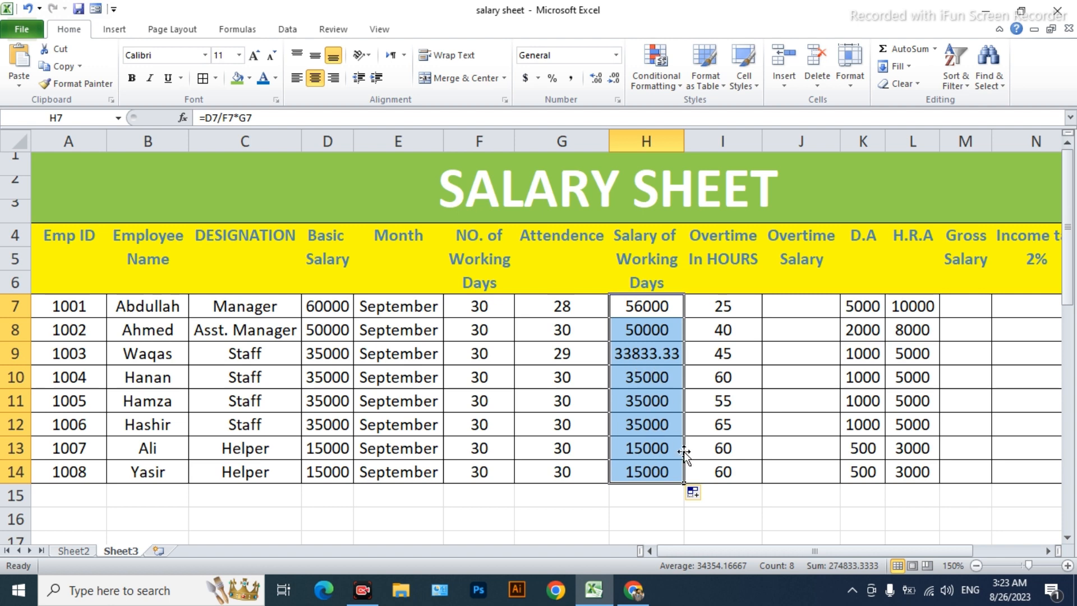
click(666, 501)
- Reduce the number format of cell H9 to zero decimal places
click(669, 351)
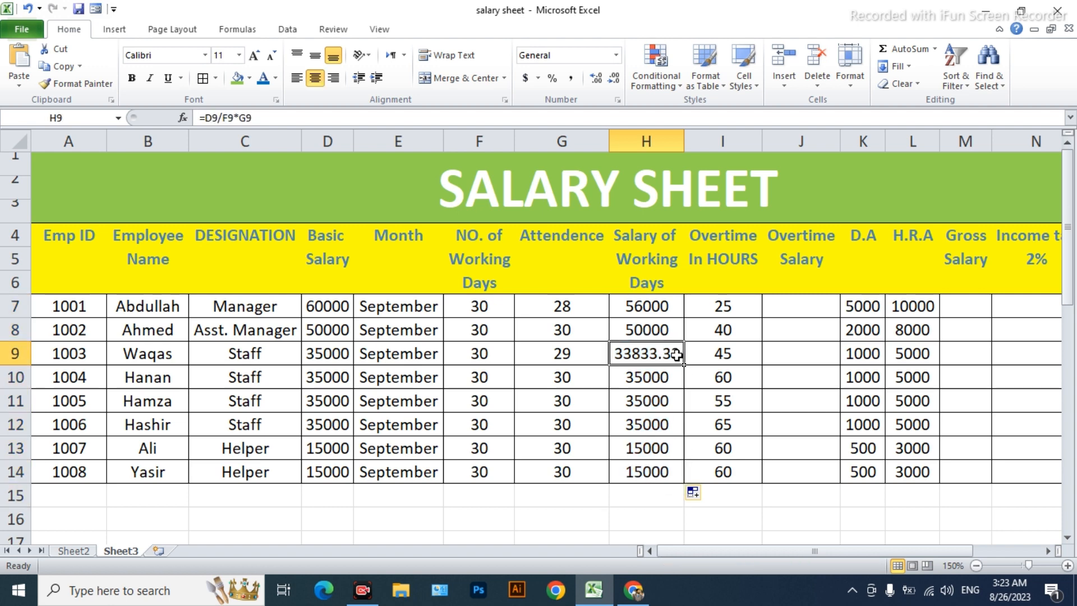
click(615, 79)
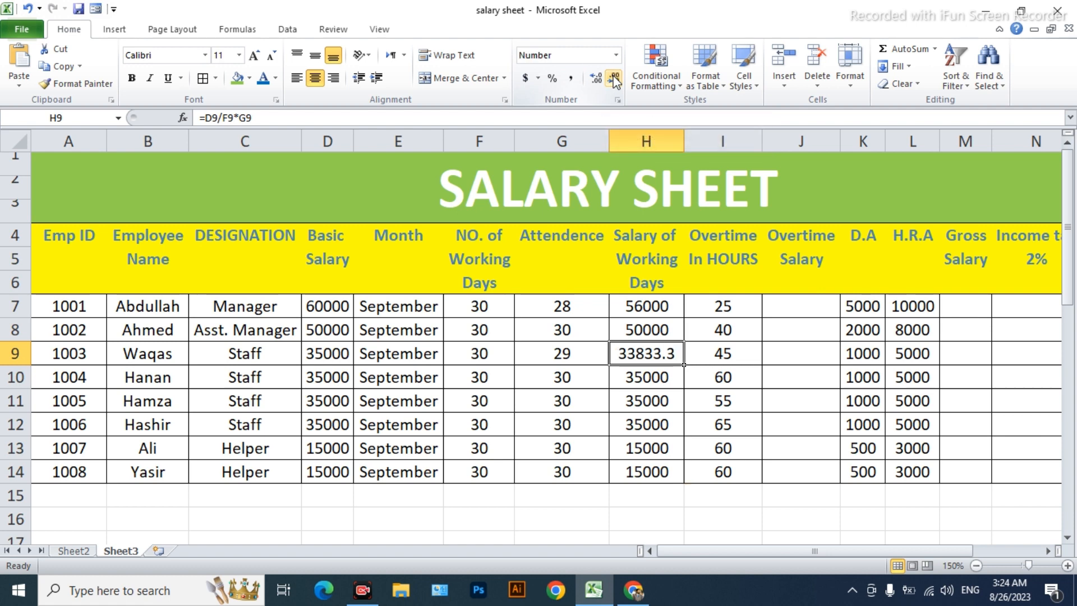
click(615, 79)
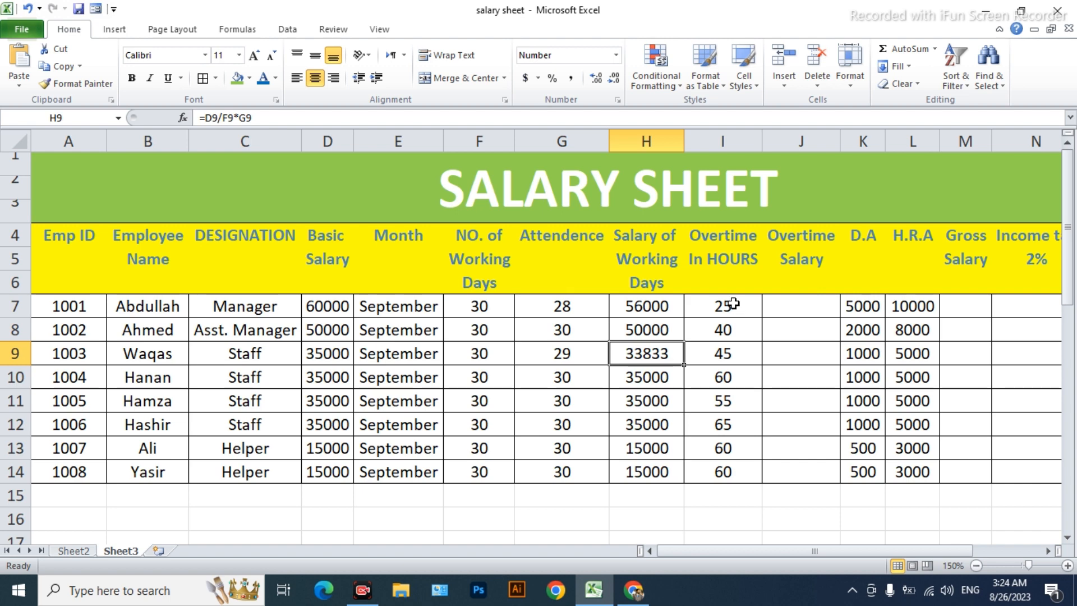
- Check the Overtime In HOURS entry in row 7 and read the notes below the table on how to find overtime salary
click(733, 303)
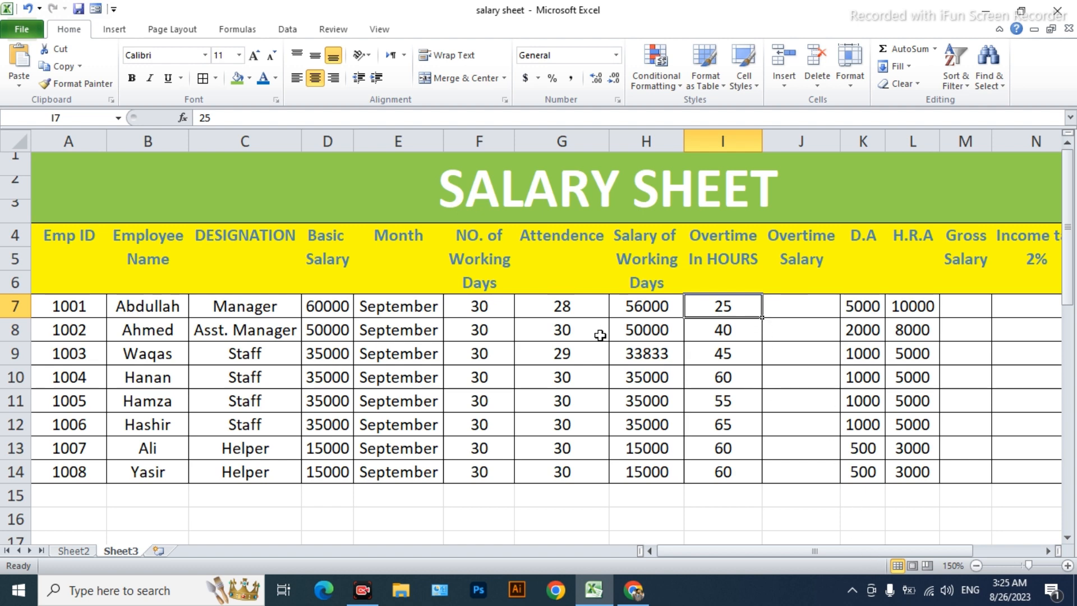
scroll(600, 335, down, 1)
scroll(600, 335, down, 4)
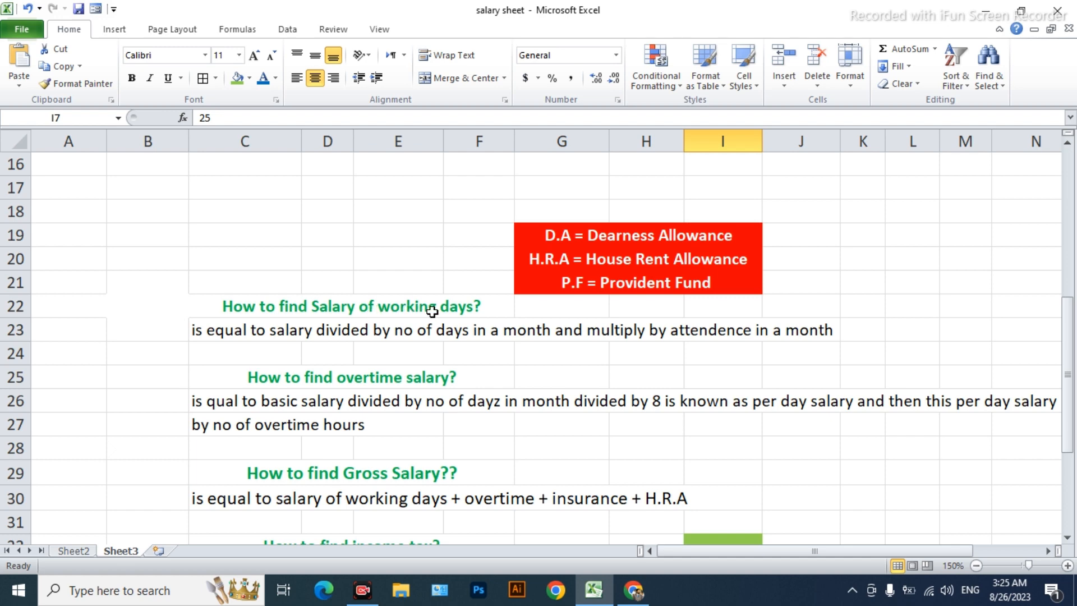
scroll(558, 249, up, 5)
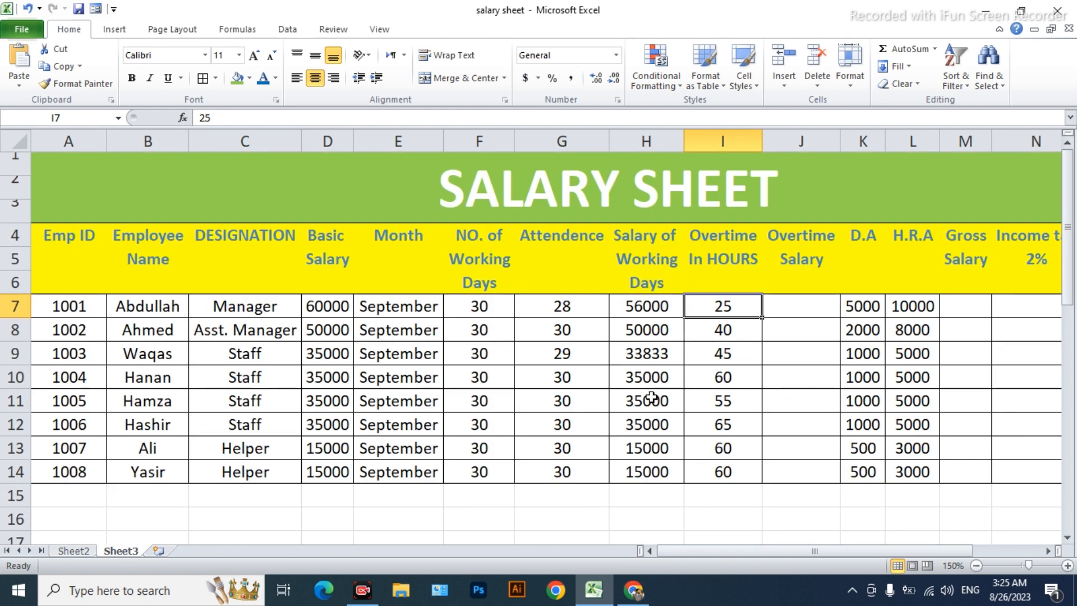
scroll(651, 398, down, 3)
scroll(583, 310, down, 1)
scroll(615, 308, up, 4)
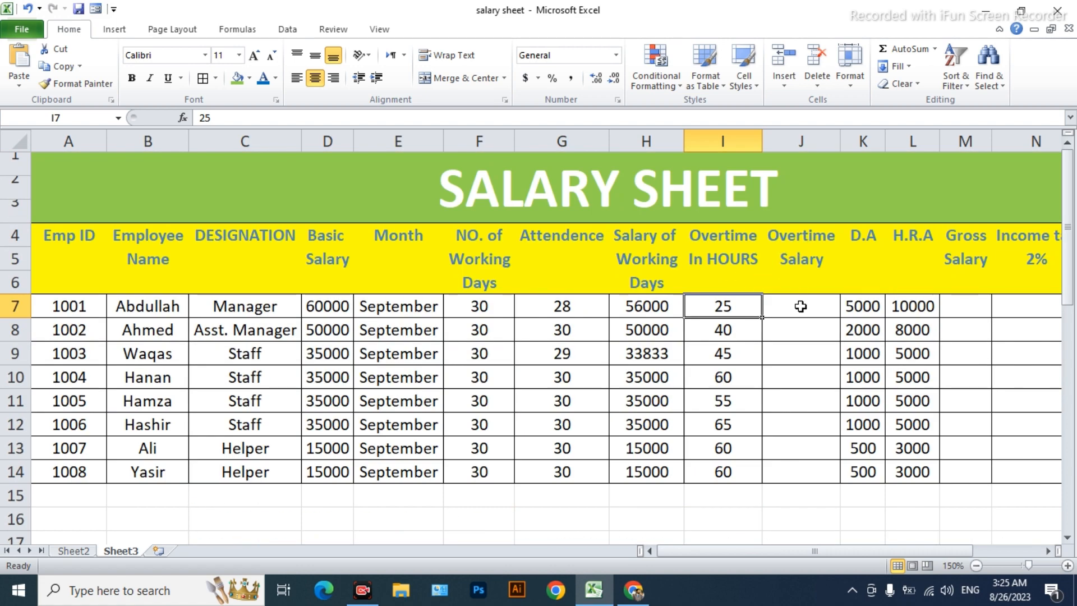
scroll(801, 306, down, 5)
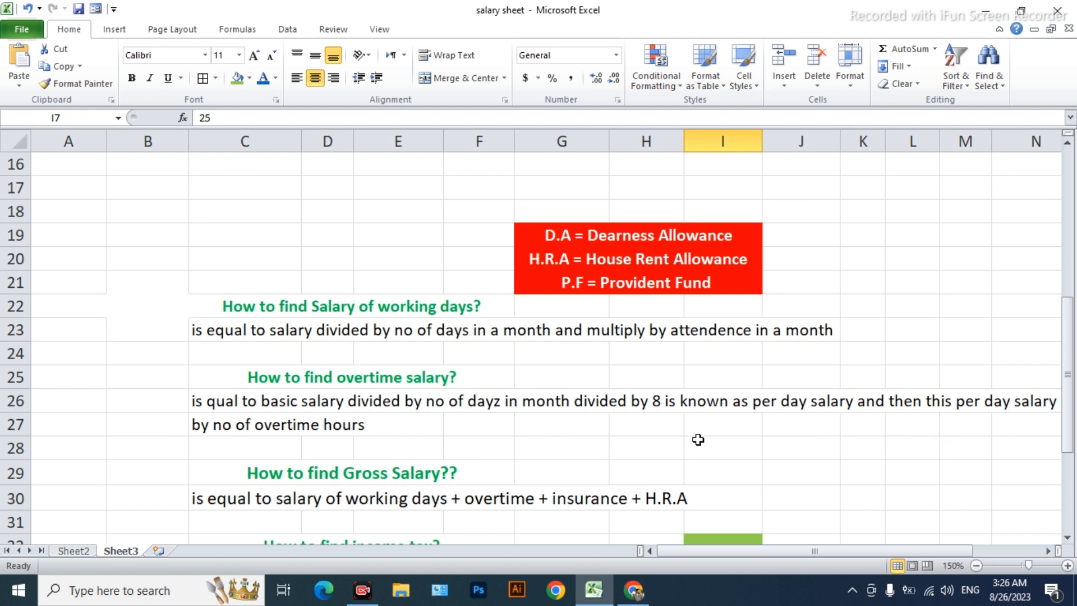
scroll(871, 424, up, 5)
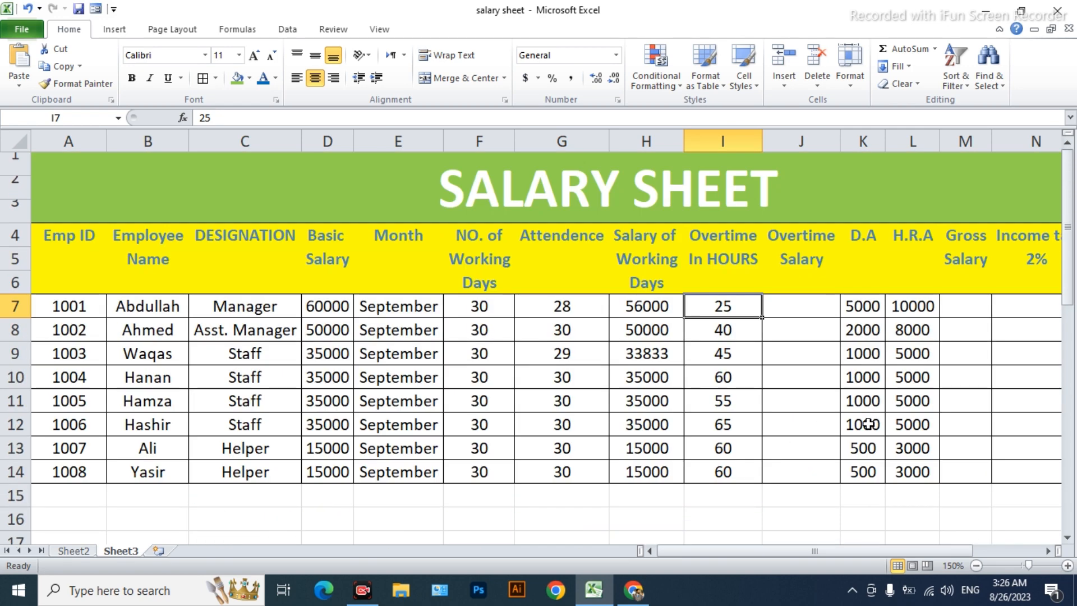
- Enter the formula =D7/F7/8*I7 in cell J7 to calculate the Overtime Salary
click(774, 308)
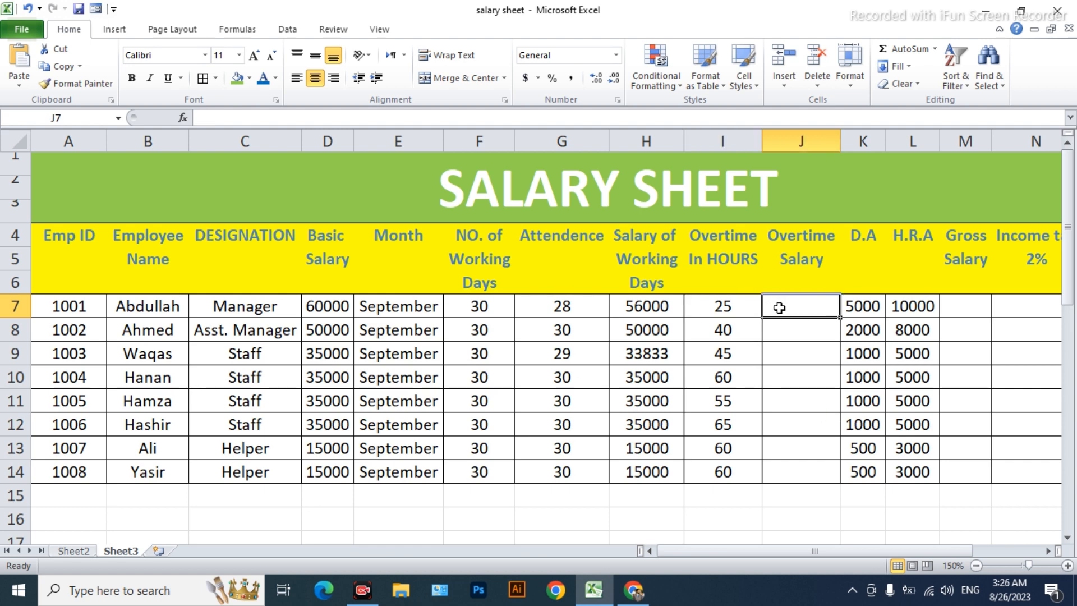
text(=)
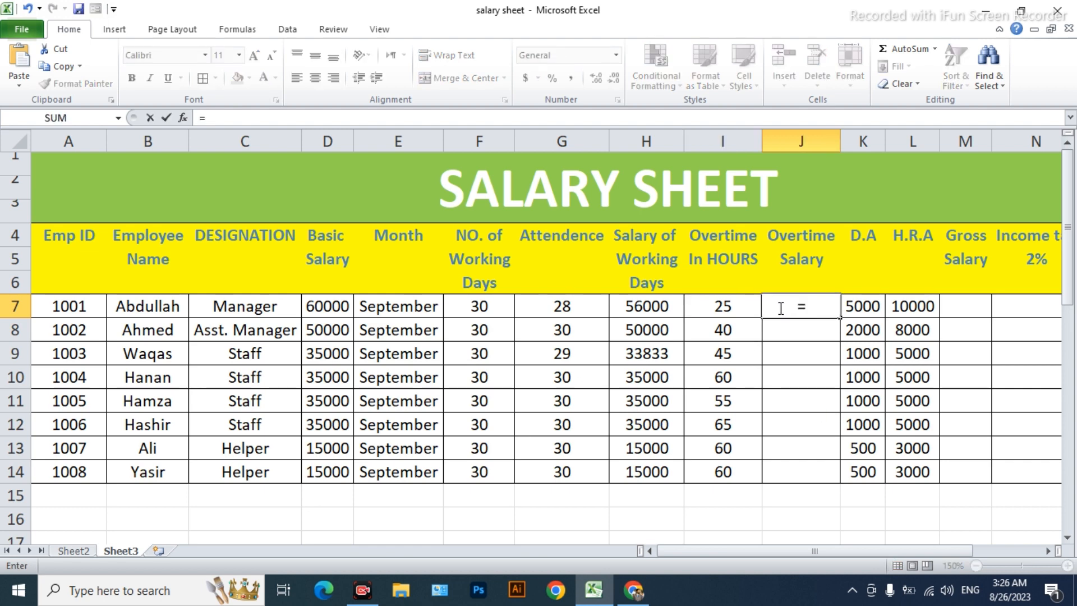
click(331, 307)
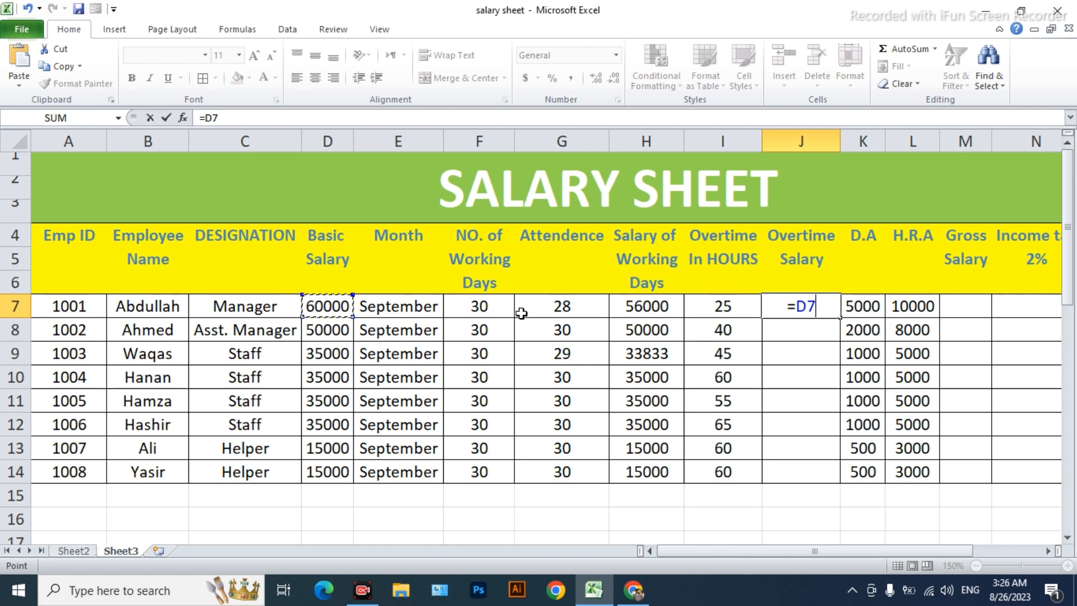
text(?)
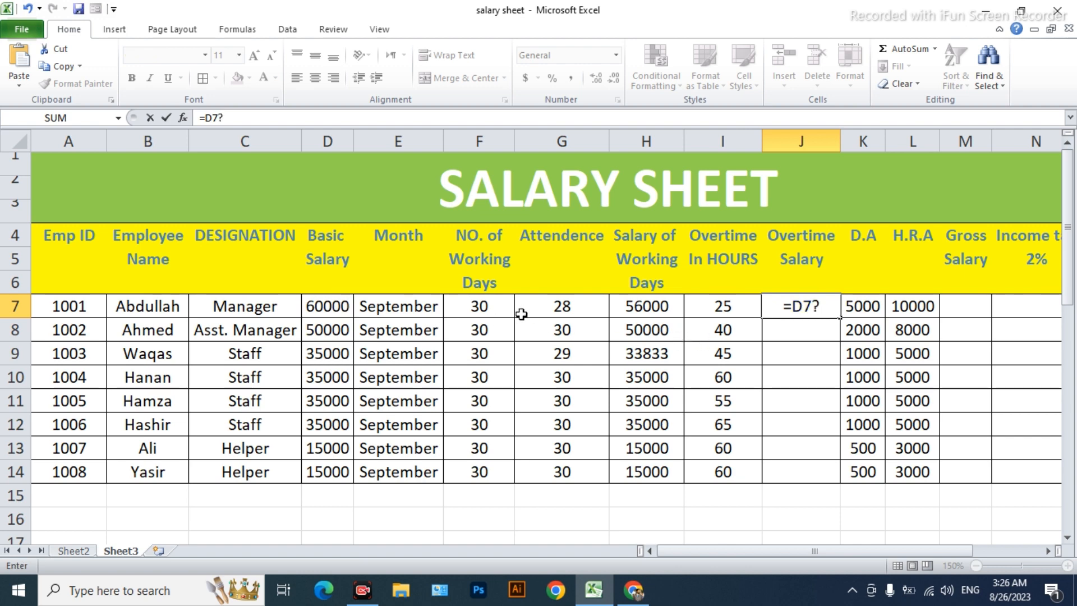
key(BackSpace)
text(/)
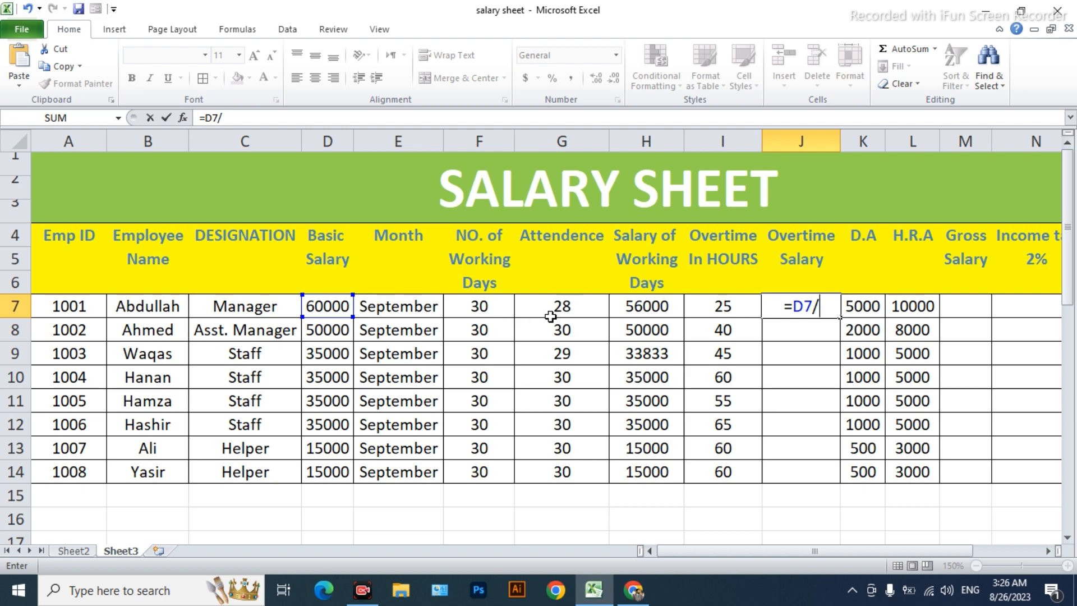
click(497, 306)
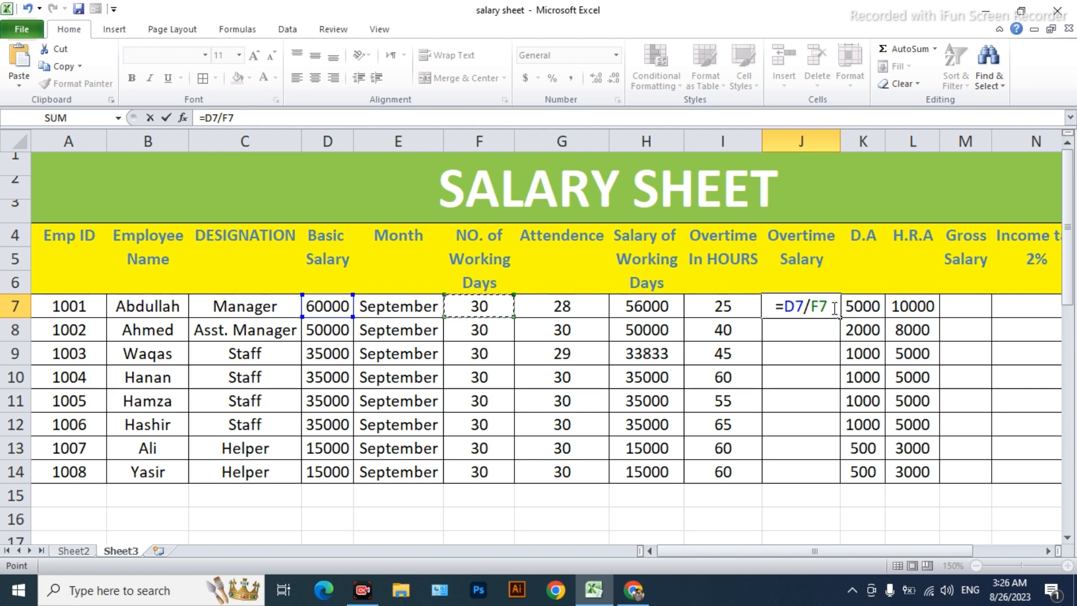
text(/)
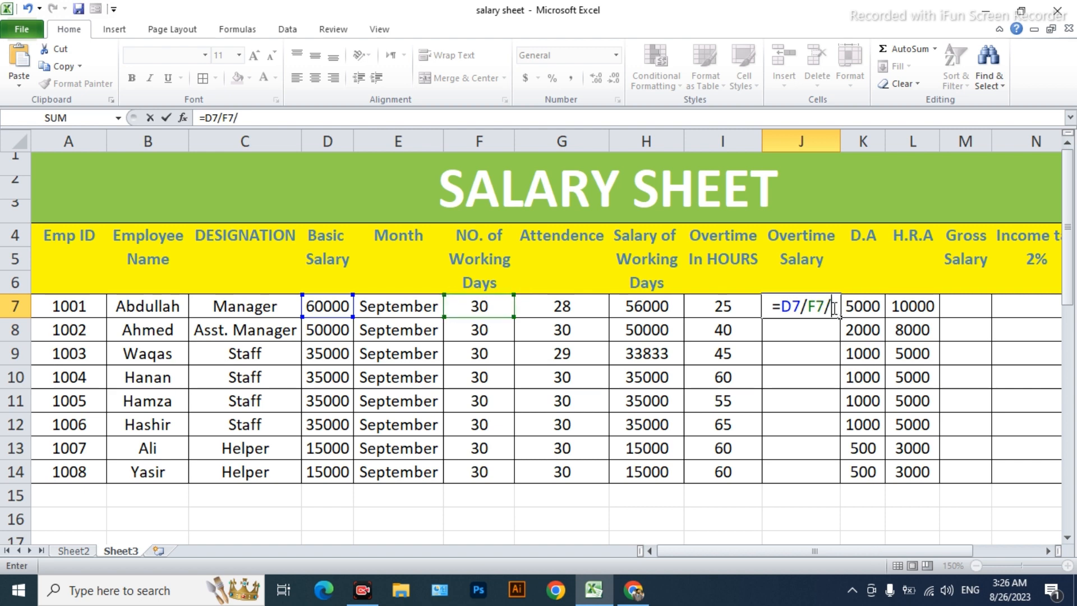
text(8)
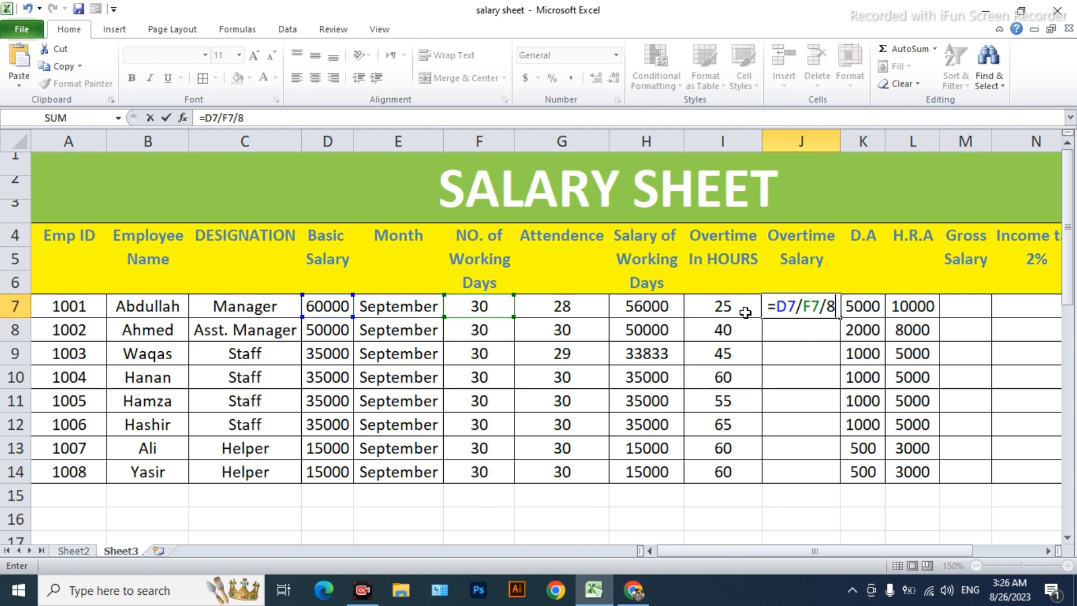
text(*)
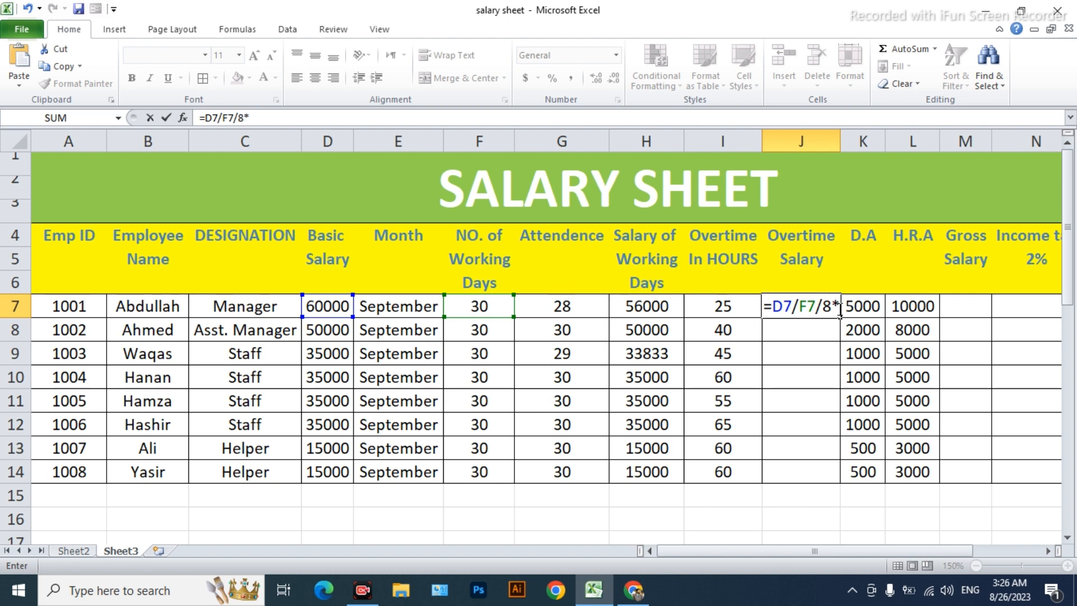
click(727, 307)
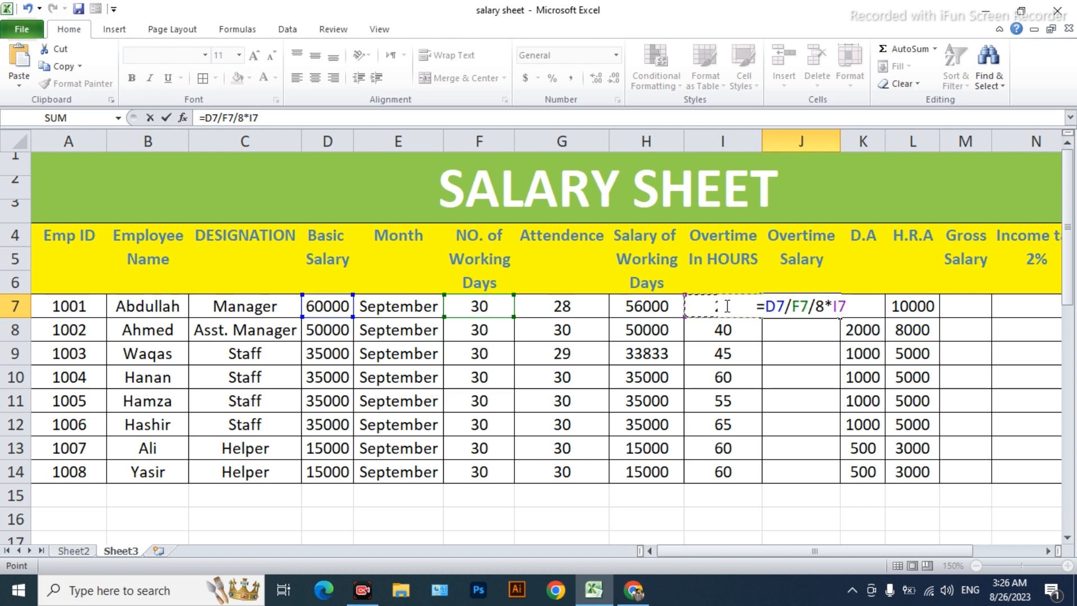
key(Return)
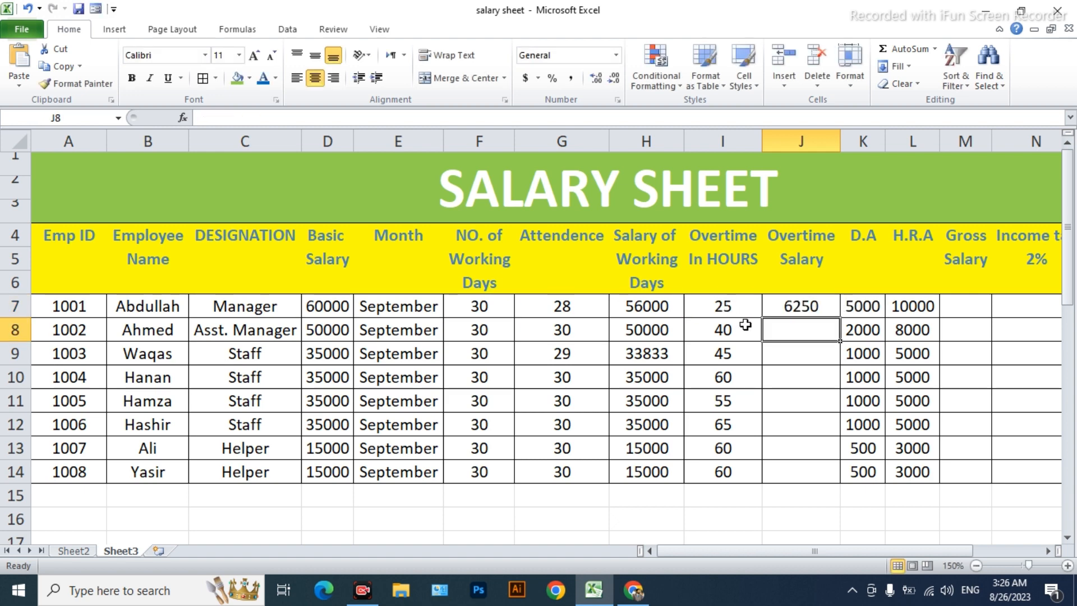
- Fill the Overtime Salary formula from J7 down through J14
click(813, 312)
drag(840, 318, 843, 476)
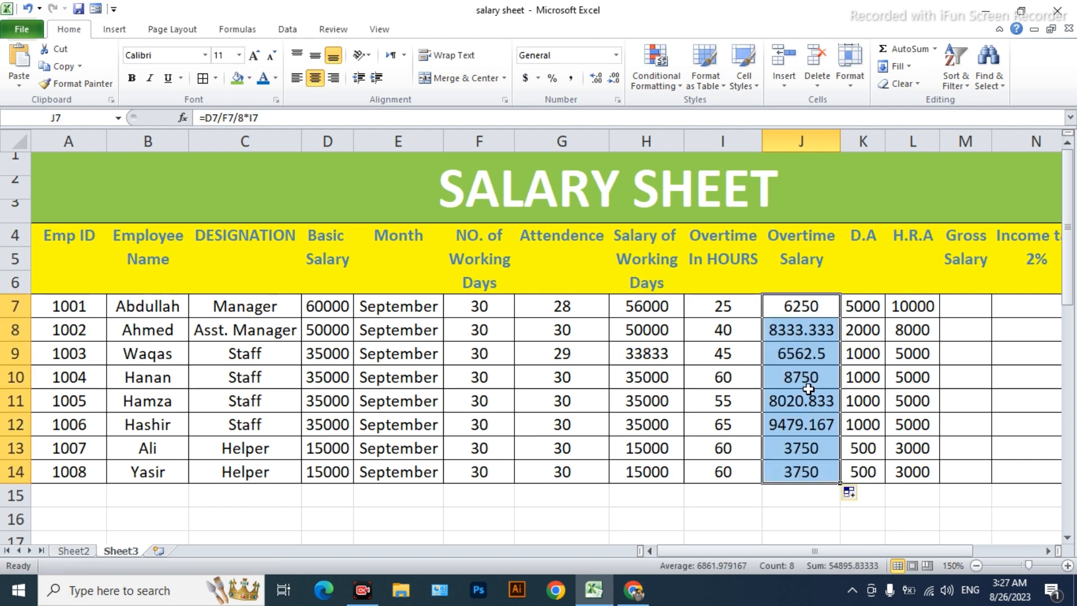
- Reduce the number format of the Overtime Salary cells J8 and J9 to zero decimal places
click(826, 324)
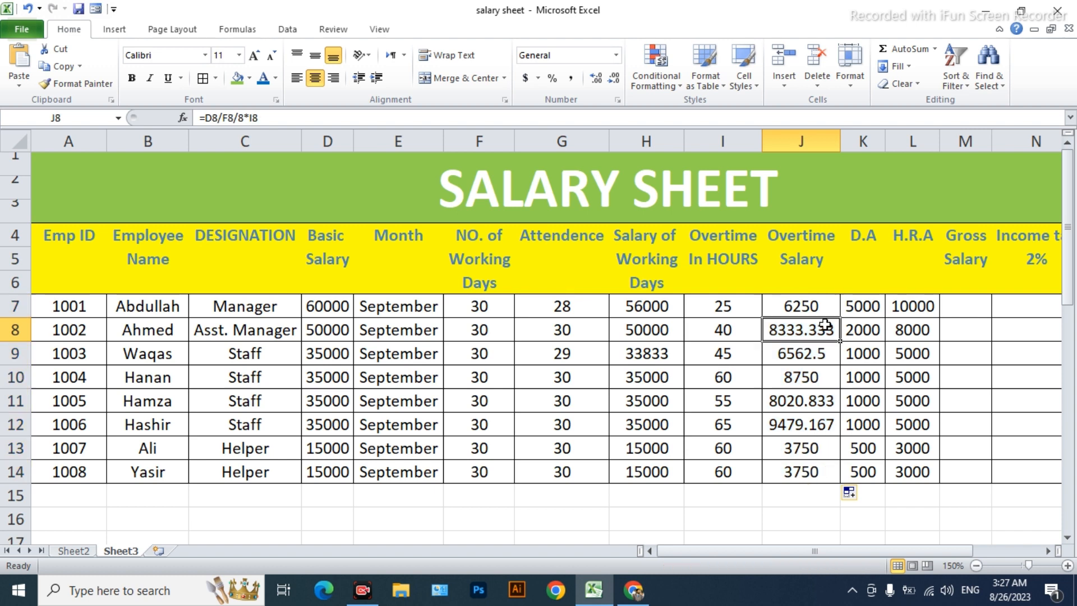
click(614, 80)
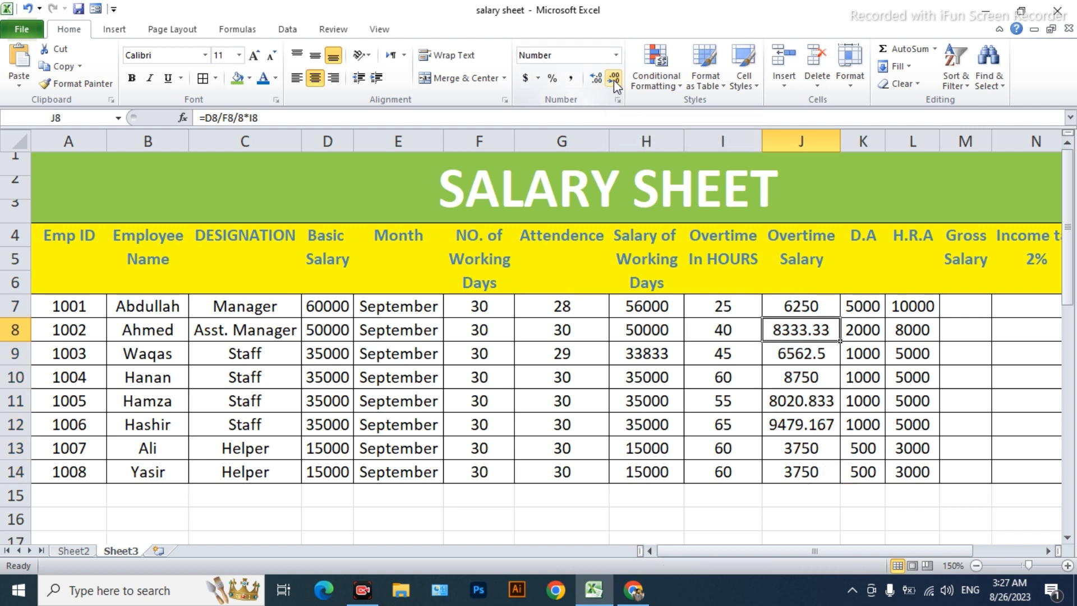
click(614, 79)
click(614, 80)
click(791, 358)
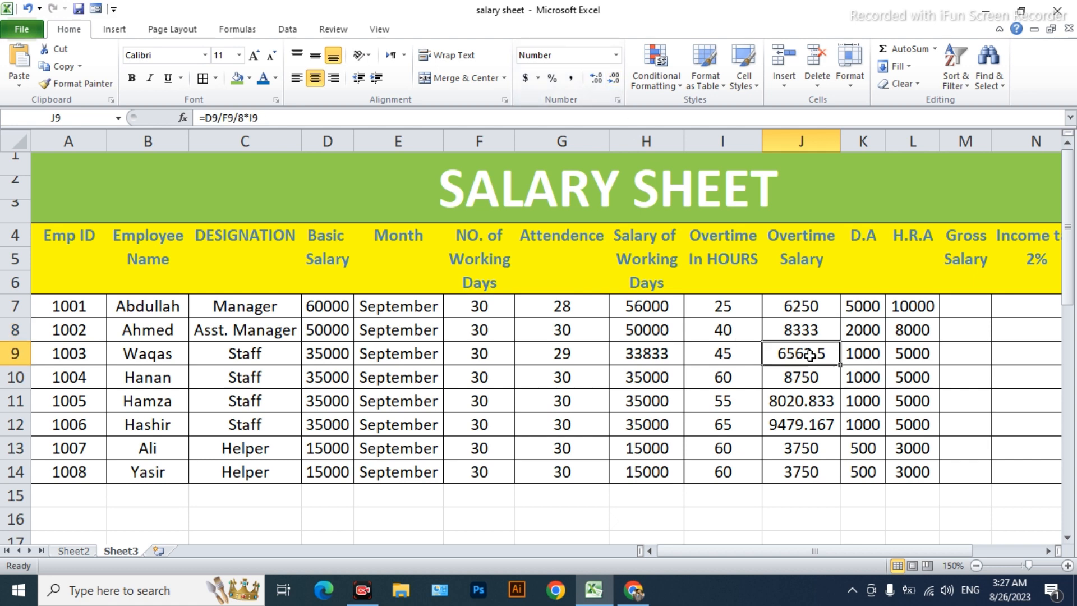
click(617, 76)
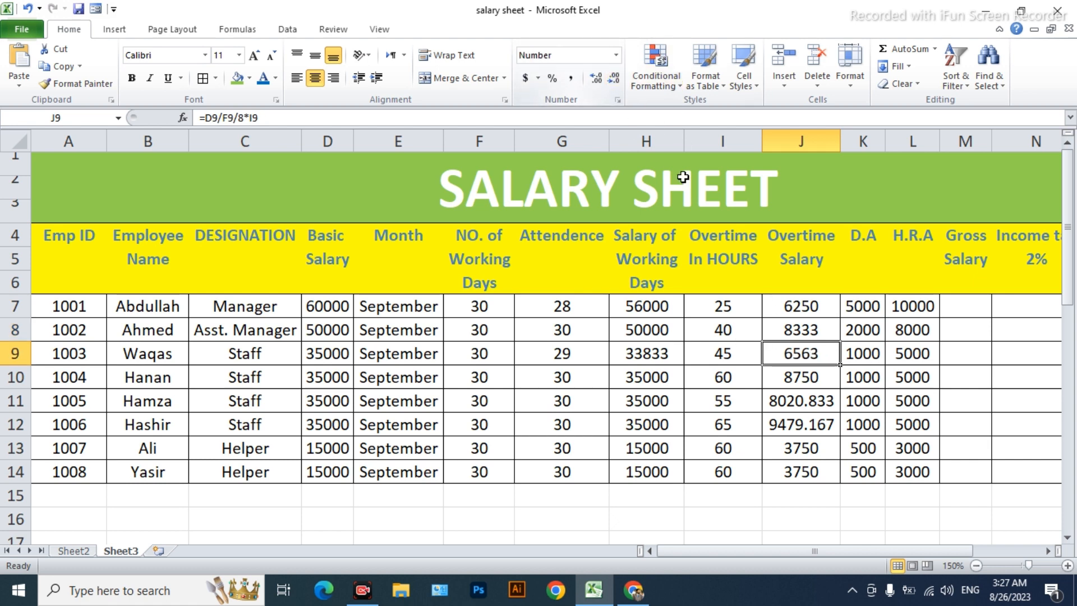
- Reduce the number format of the Overtime Salary cells J11 and J12 to zero decimal places
click(829, 407)
click(613, 80)
click(613, 80)
click(614, 80)
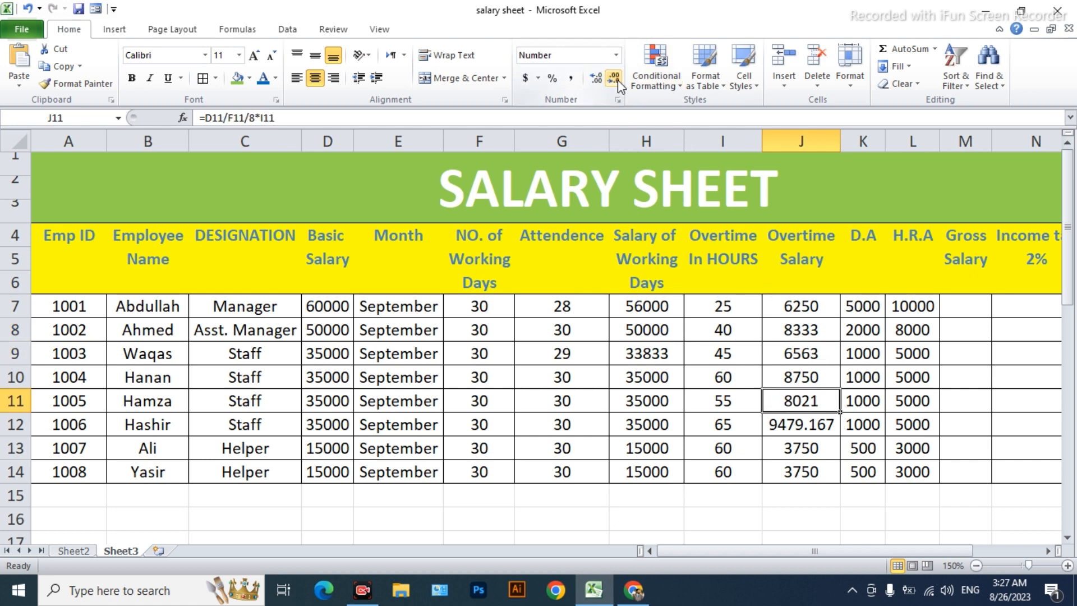
click(821, 426)
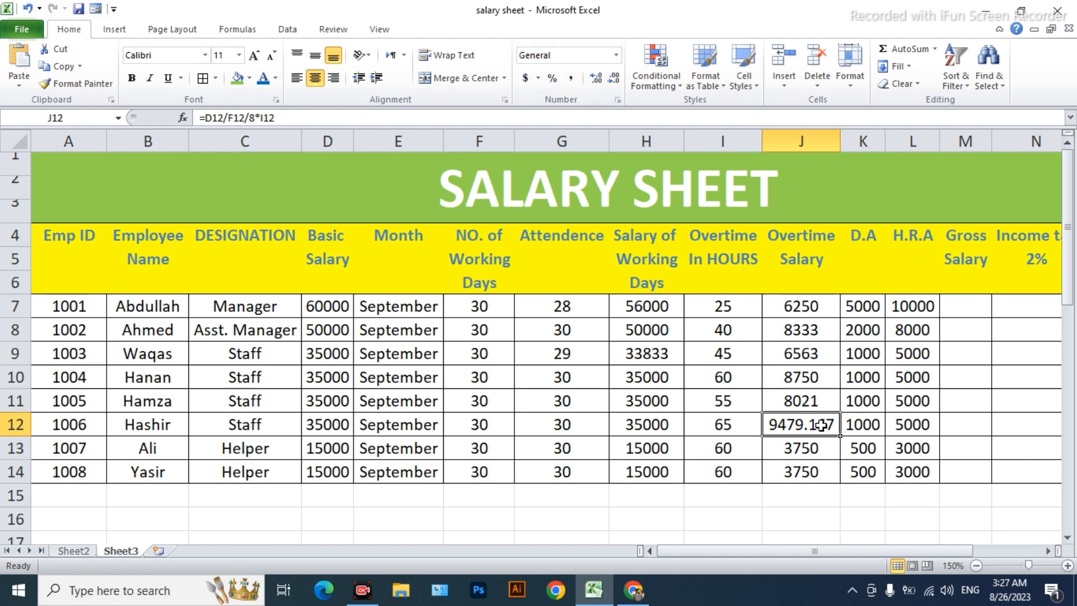
click(614, 79)
click(614, 80)
click(614, 80)
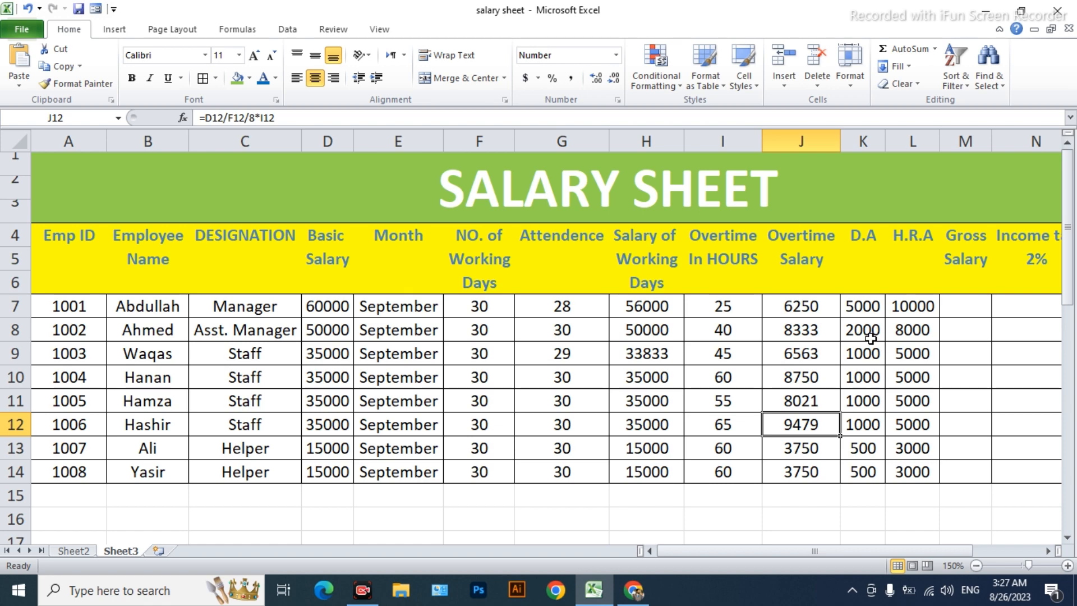
- Check the D.A and H.R.A entries in row 7 and read the notes below on these allowances and on finding Gross Salary
scroll(690, 389, down, 1)
scroll(690, 388, down, 1)
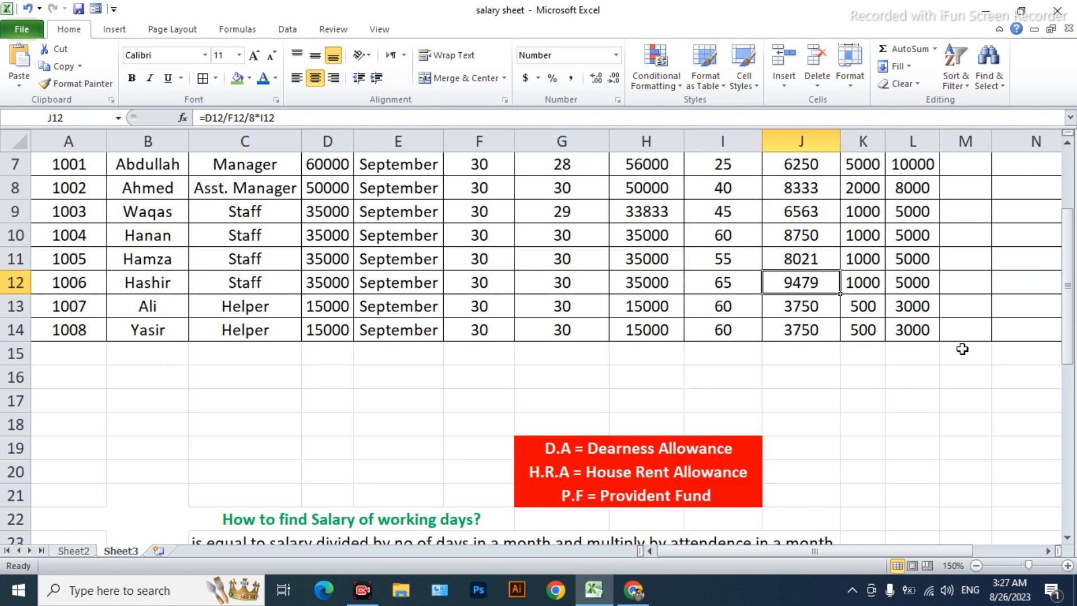
scroll(962, 348, up, 2)
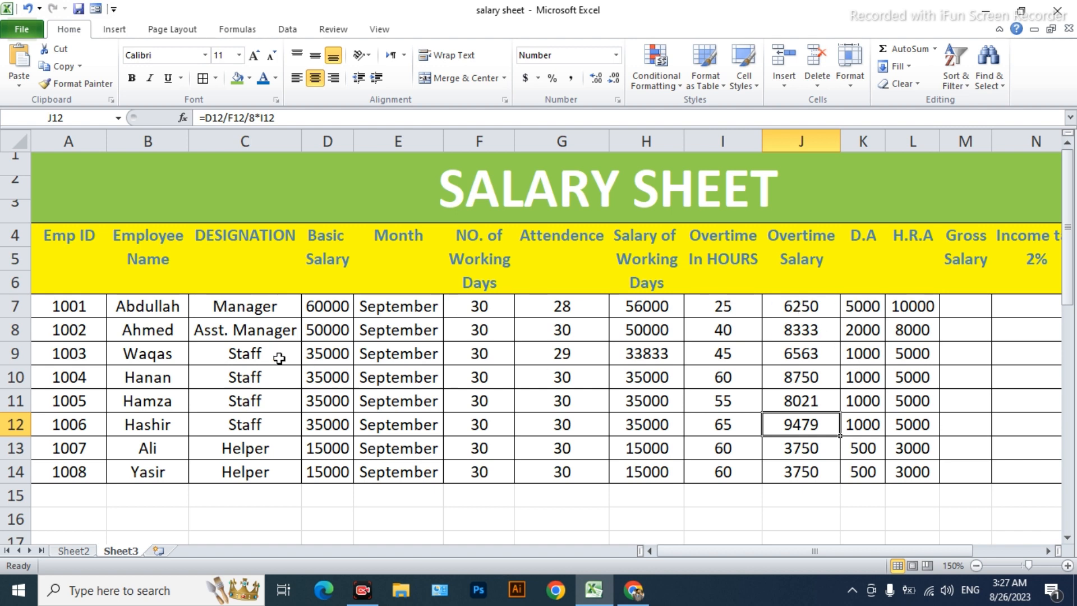
click(869, 305)
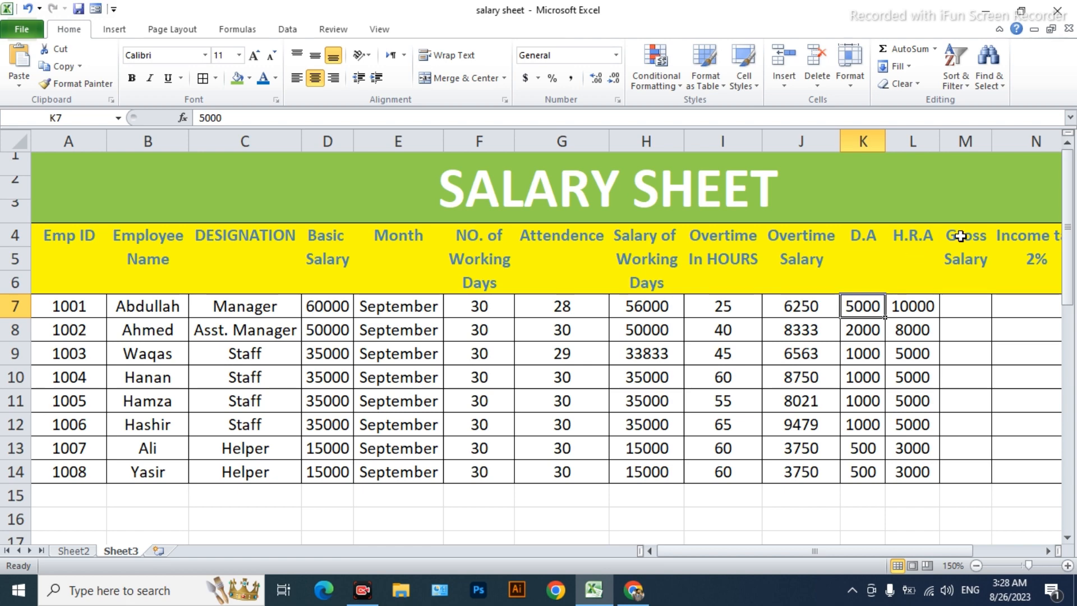
scroll(645, 347, down, 3)
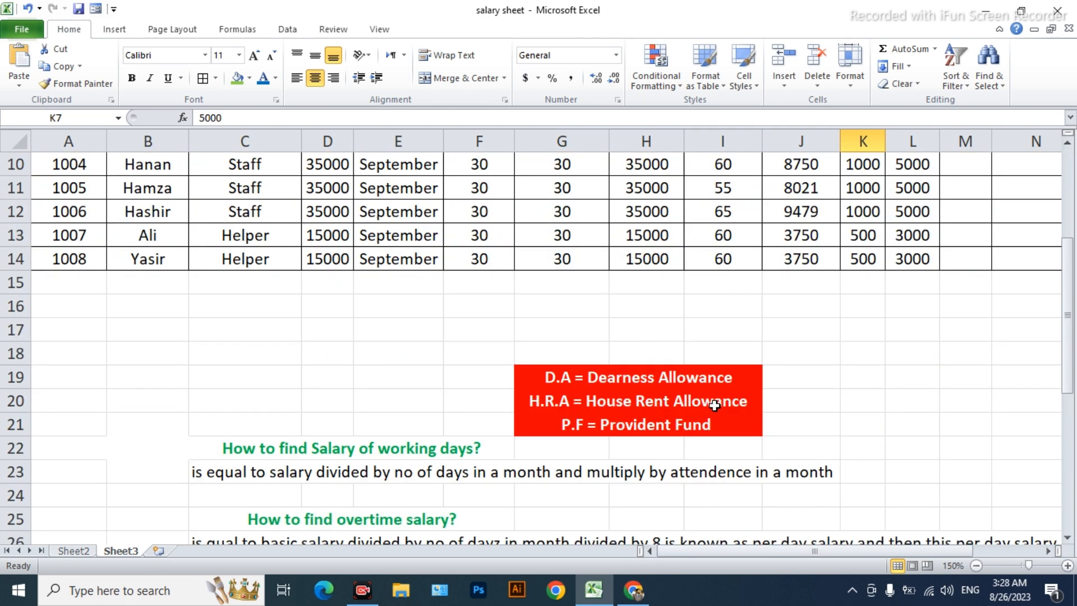
scroll(920, 290, up, 3)
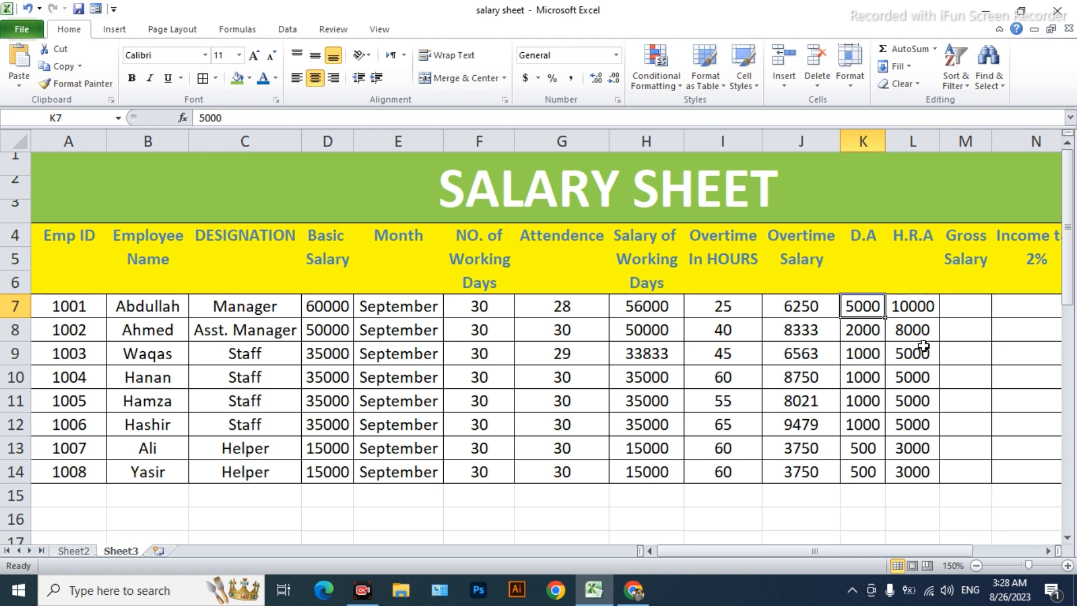
click(921, 303)
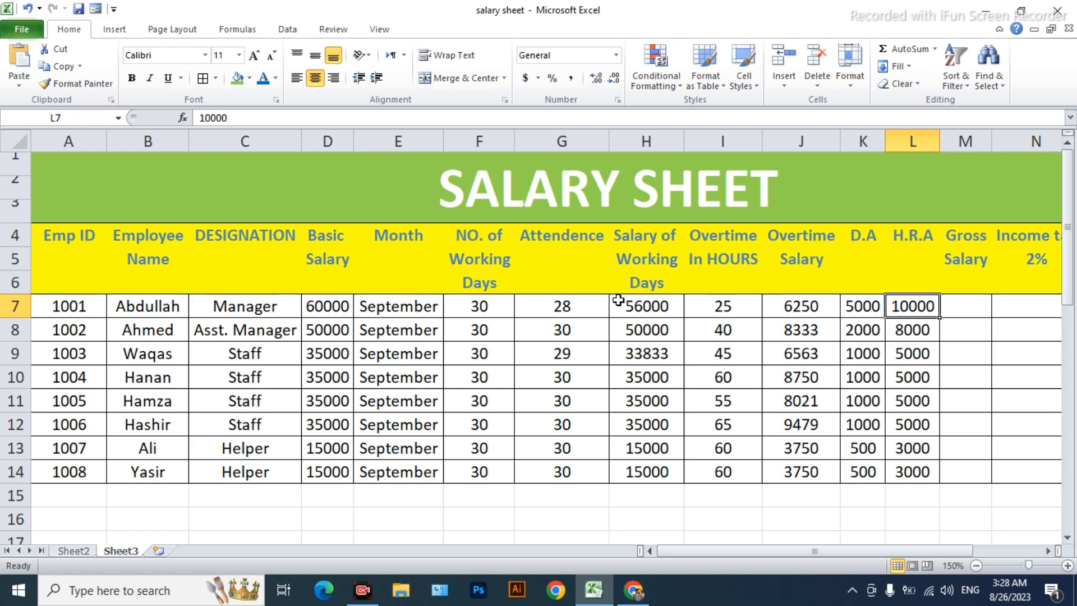
scroll(476, 307, down, 6)
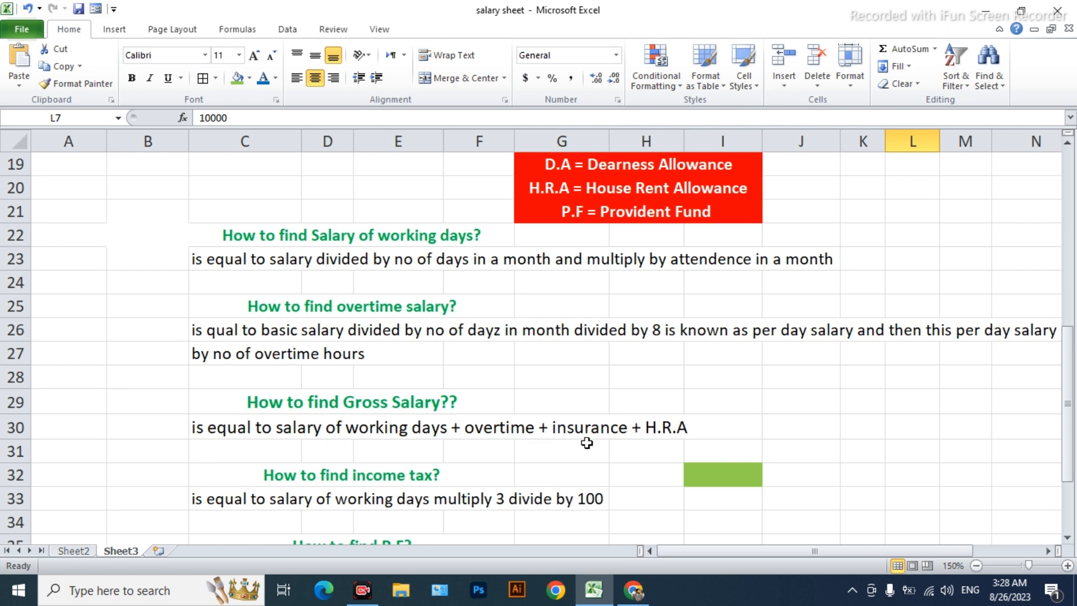
scroll(897, 373, up, 6)
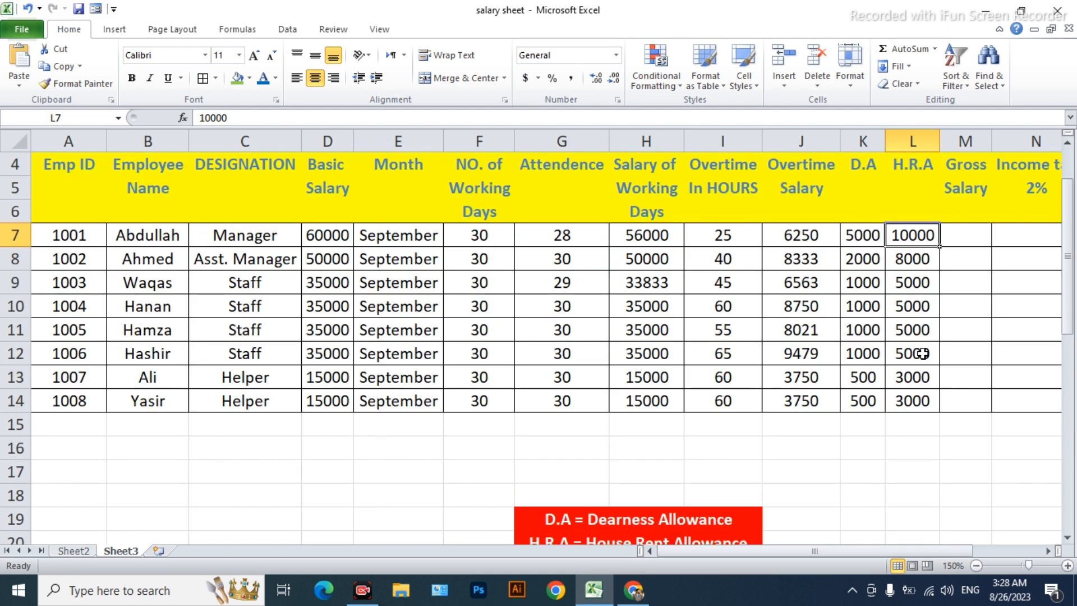
- Enter the formula =H7+J7+K7 in cell M7 for the Gross Salary
click(965, 309)
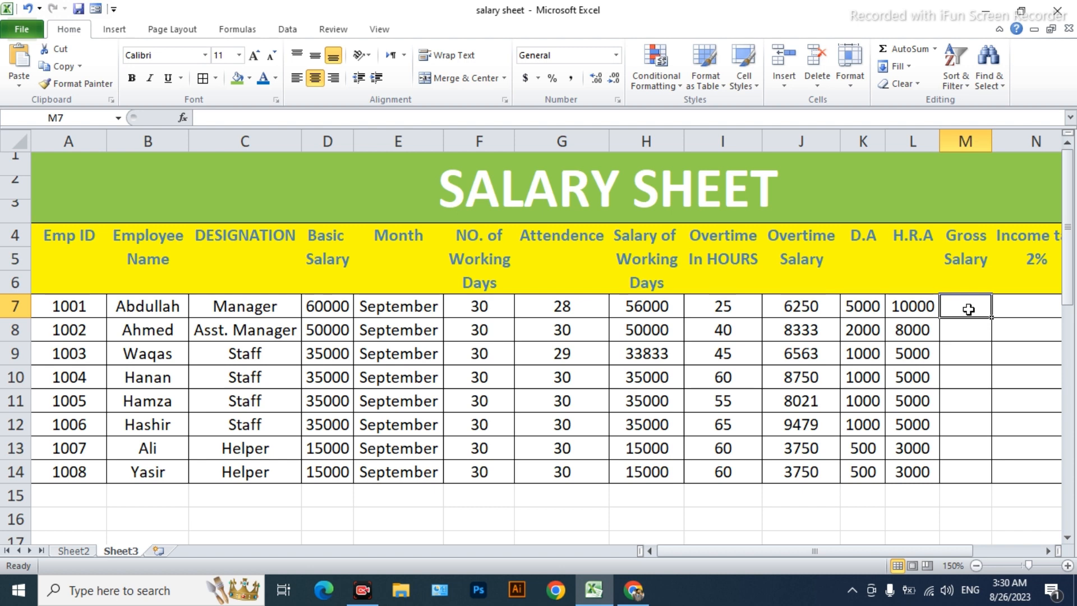
text(=)
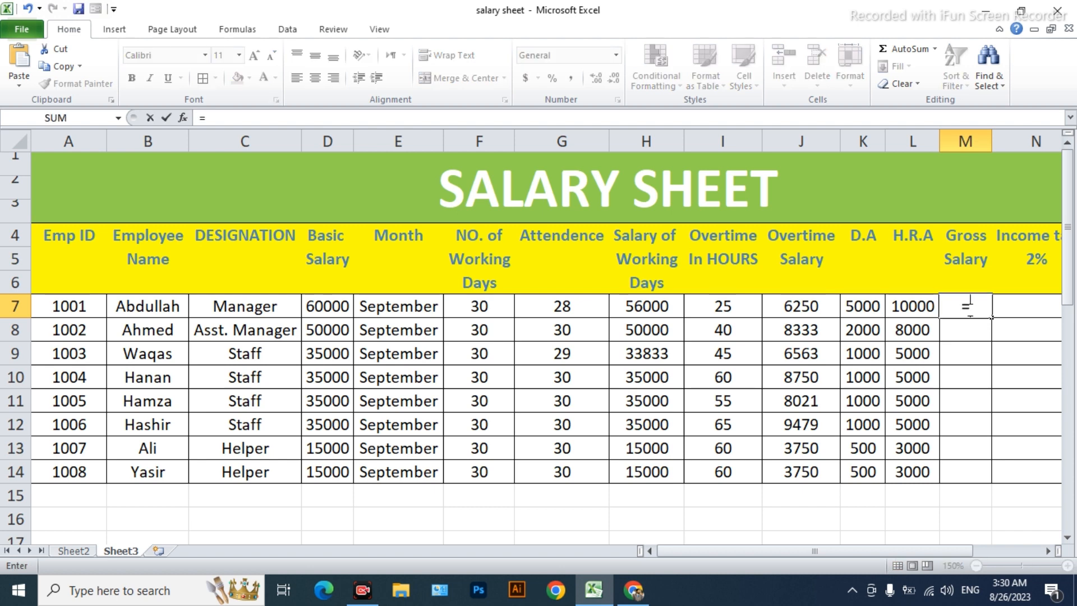
click(639, 306)
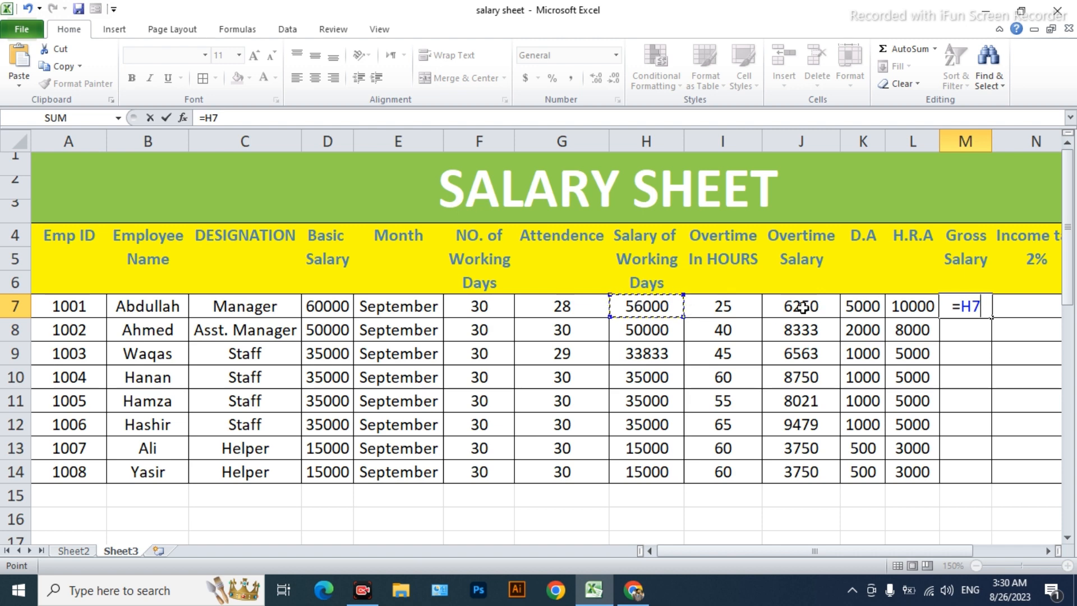
text(+)
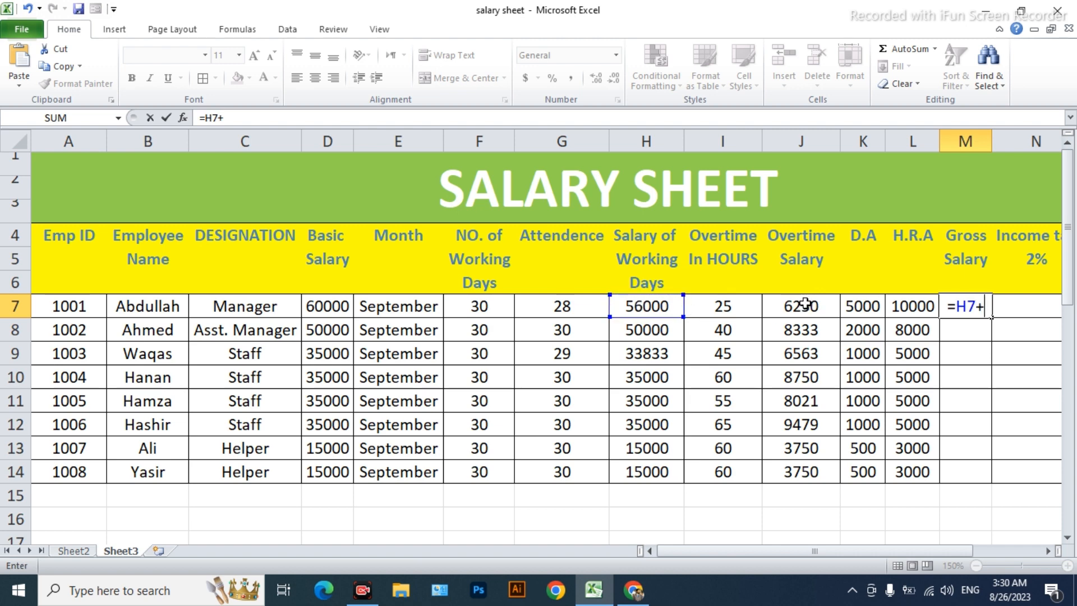
click(805, 303)
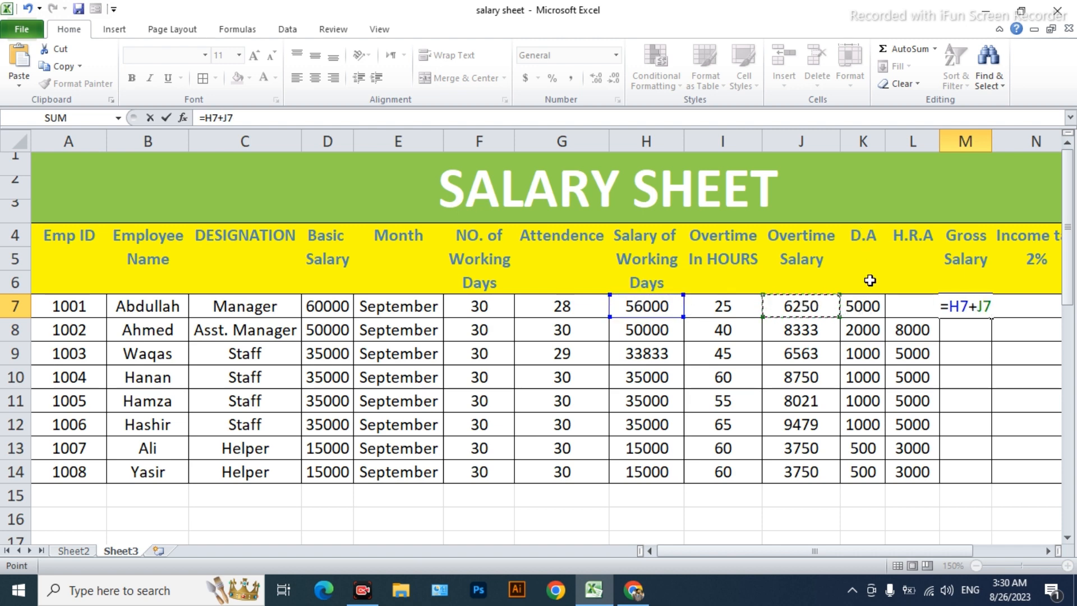
text(+)
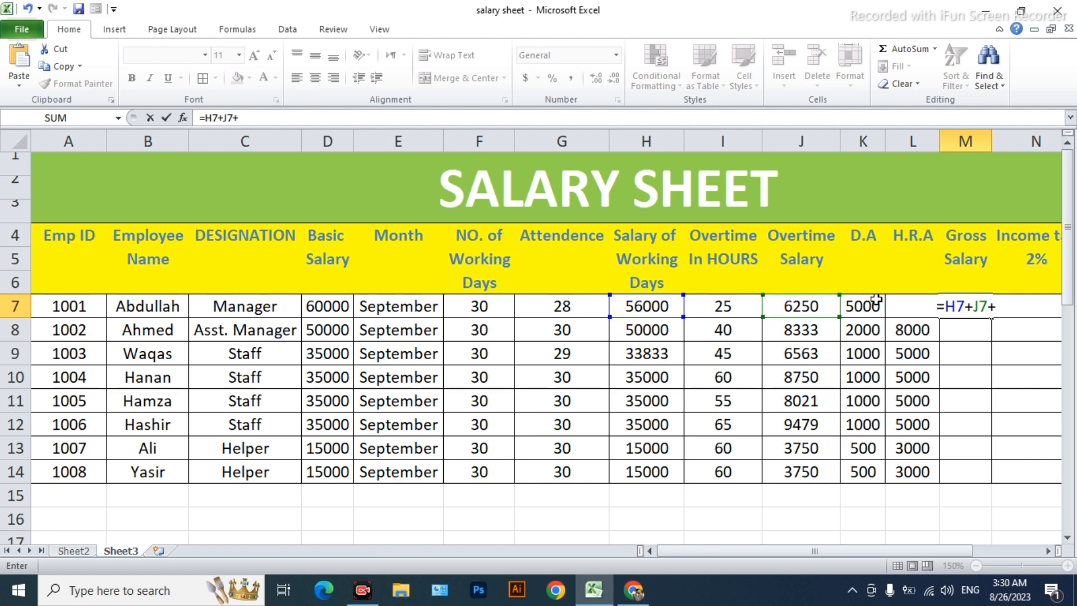
click(875, 302)
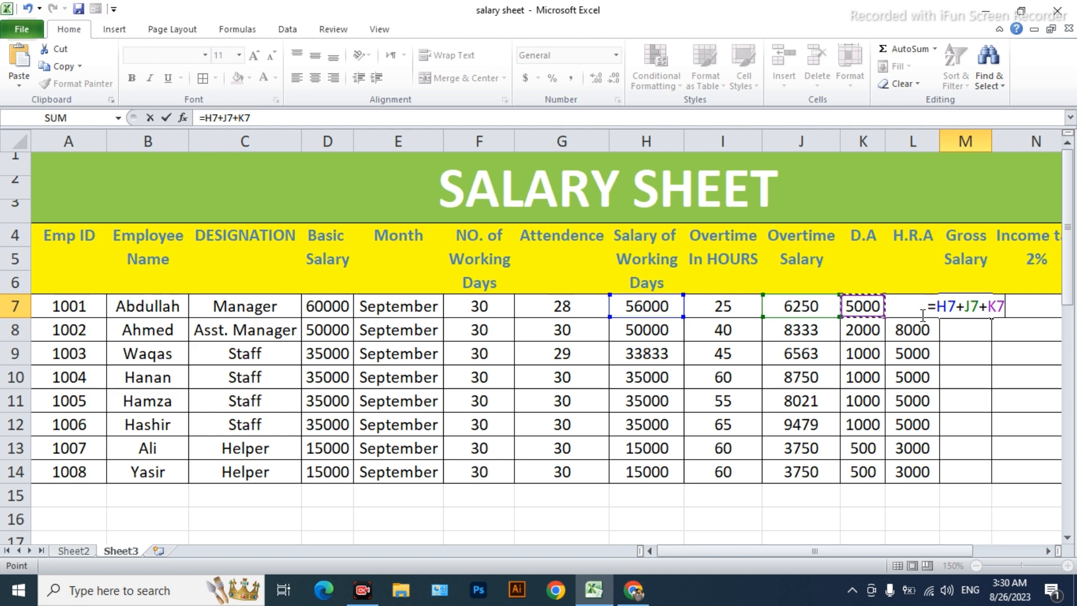
key(Return)
- Add the H.R.A cell to the Gross Salary formula in M7, making it =H7+J7+K7+L7, and fill it down through M14
click(957, 303)
double_click(983, 303)
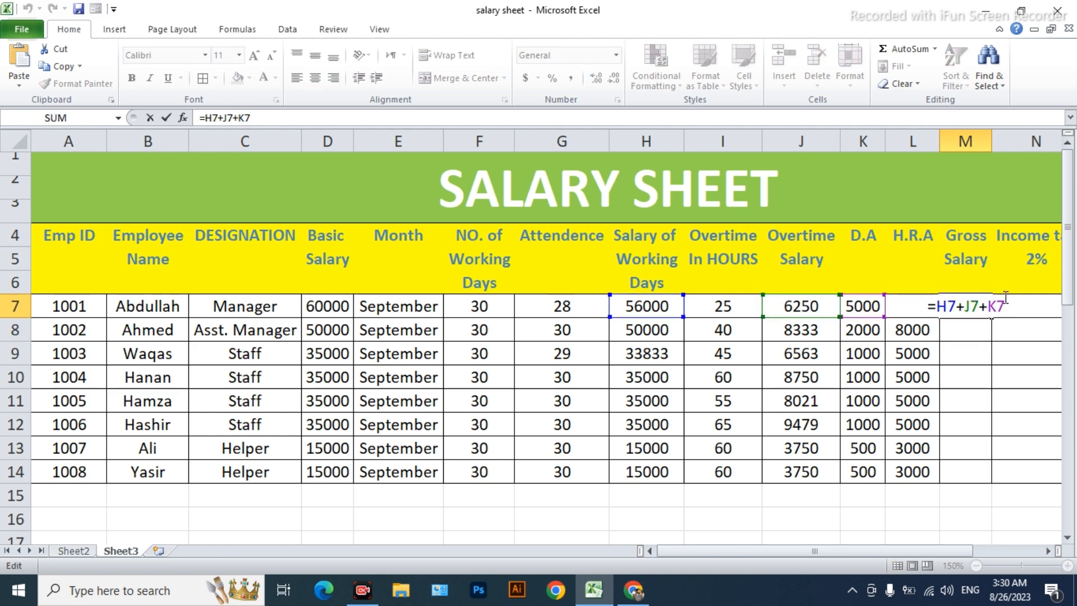
key(Return)
click(983, 305)
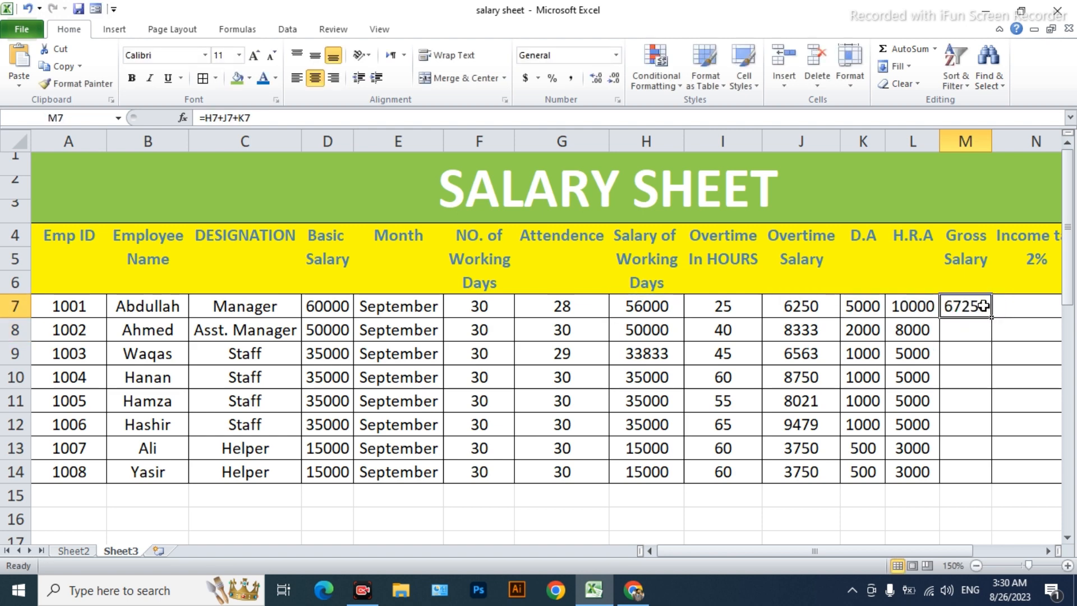
click(296, 119)
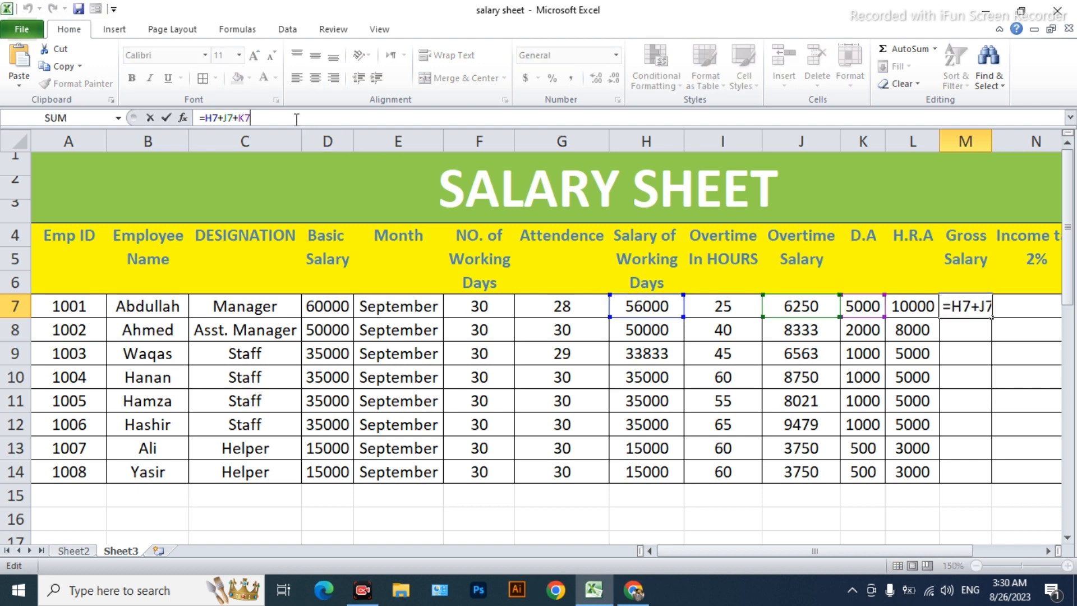
text(+)
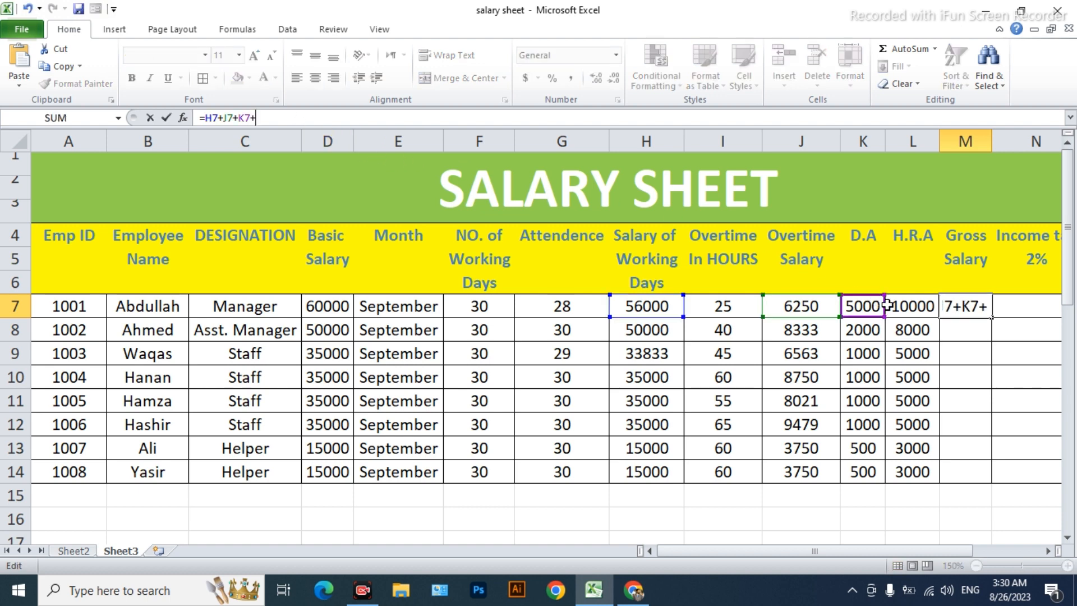
click(913, 307)
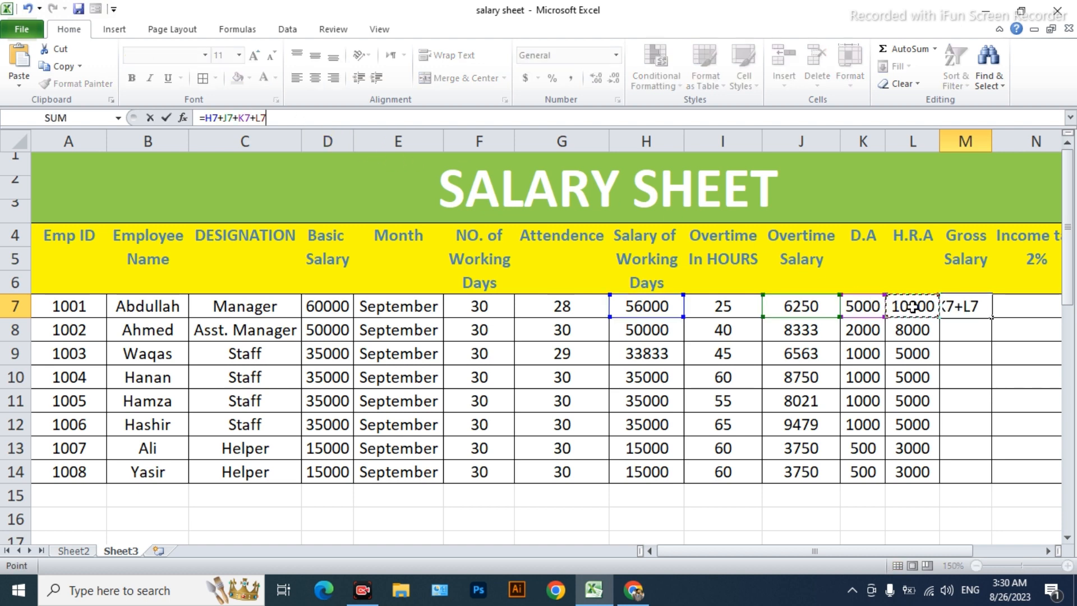
key(Return)
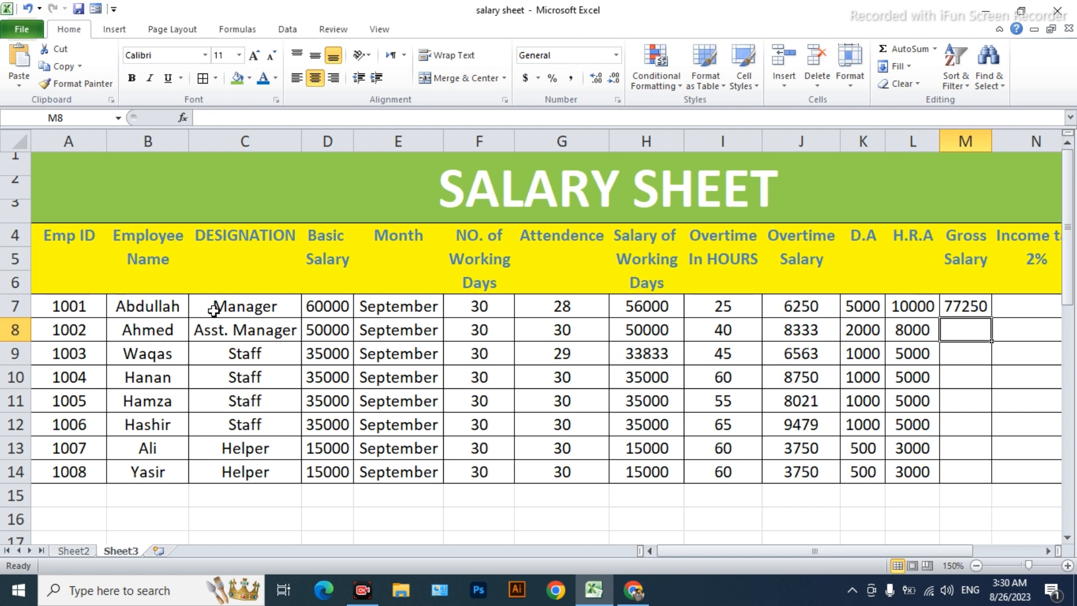
click(980, 308)
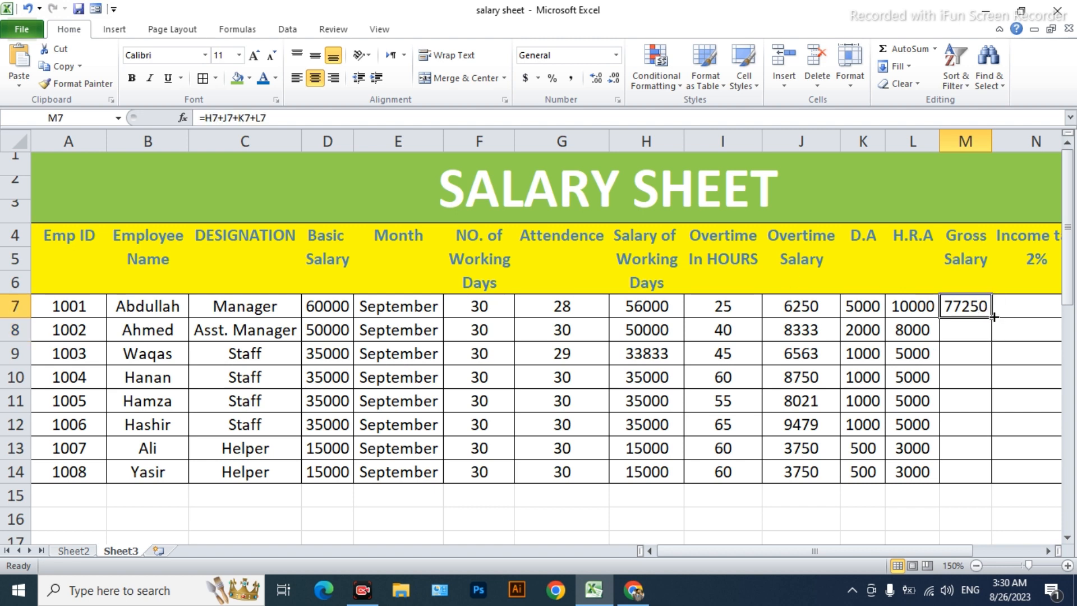
drag(990, 317, 993, 483)
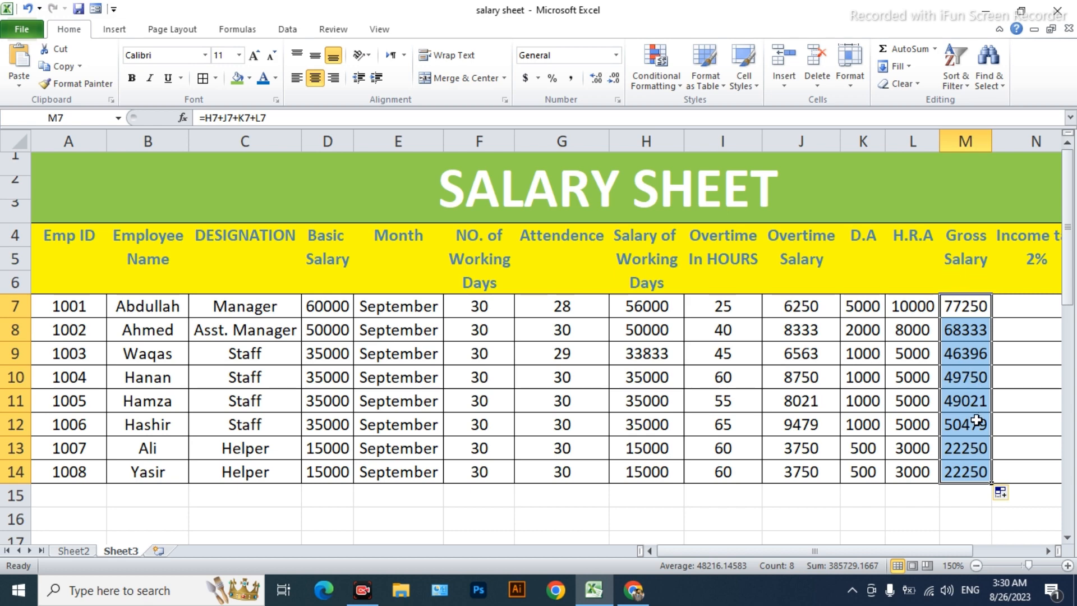
- Compare the Income tax column heading with the note on how to find income tax below the table
drag(736, 548, 818, 543)
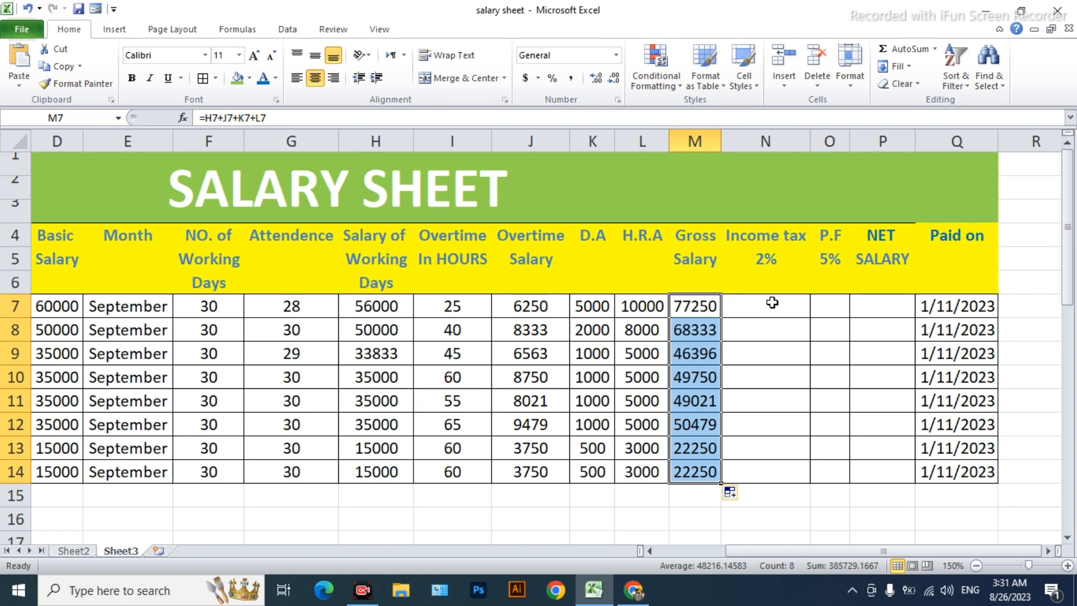
scroll(452, 384, down, 7)
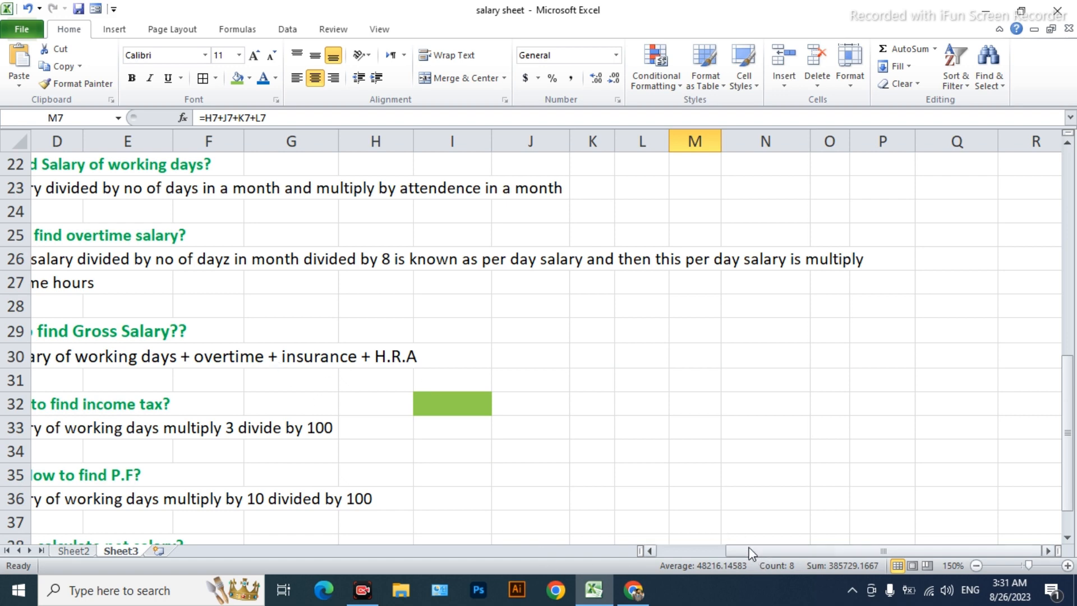
drag(750, 554, 686, 555)
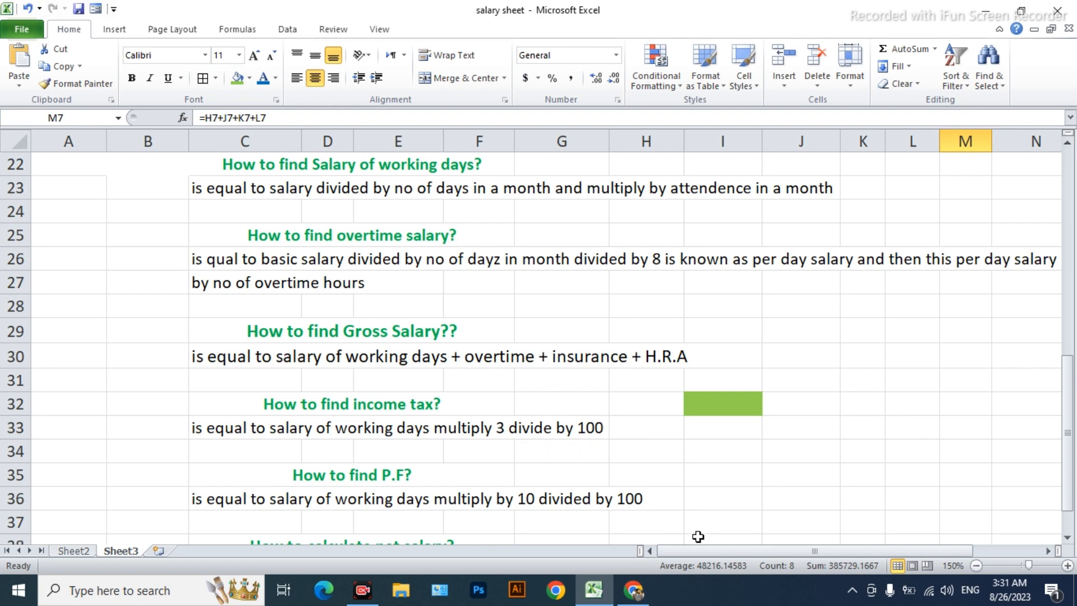
drag(702, 553, 770, 554)
scroll(901, 391, up, 6)
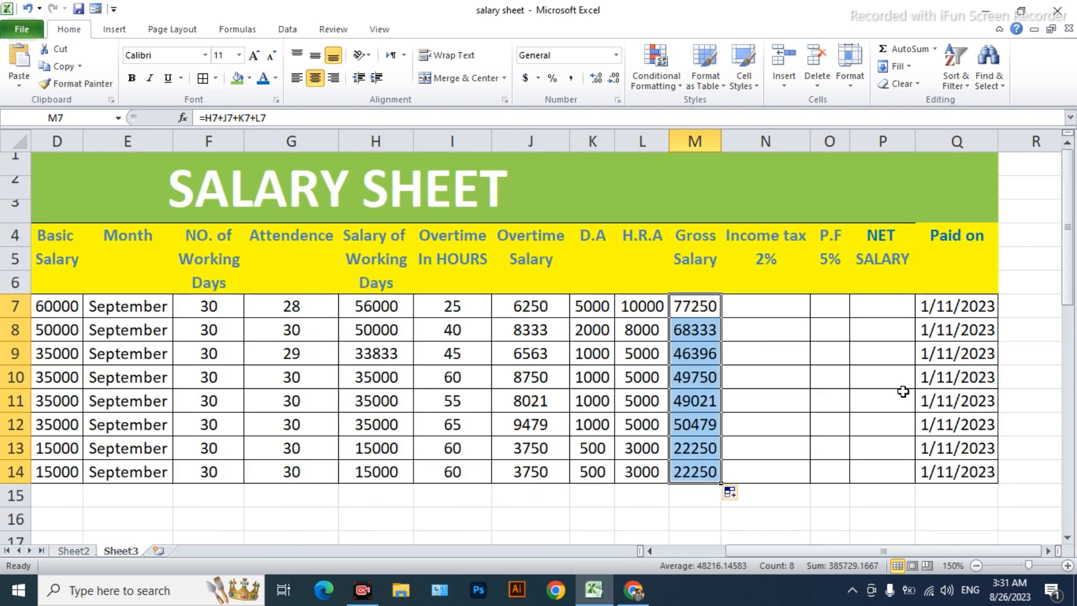
scroll(402, 418, down, 4)
scroll(402, 418, down, 3)
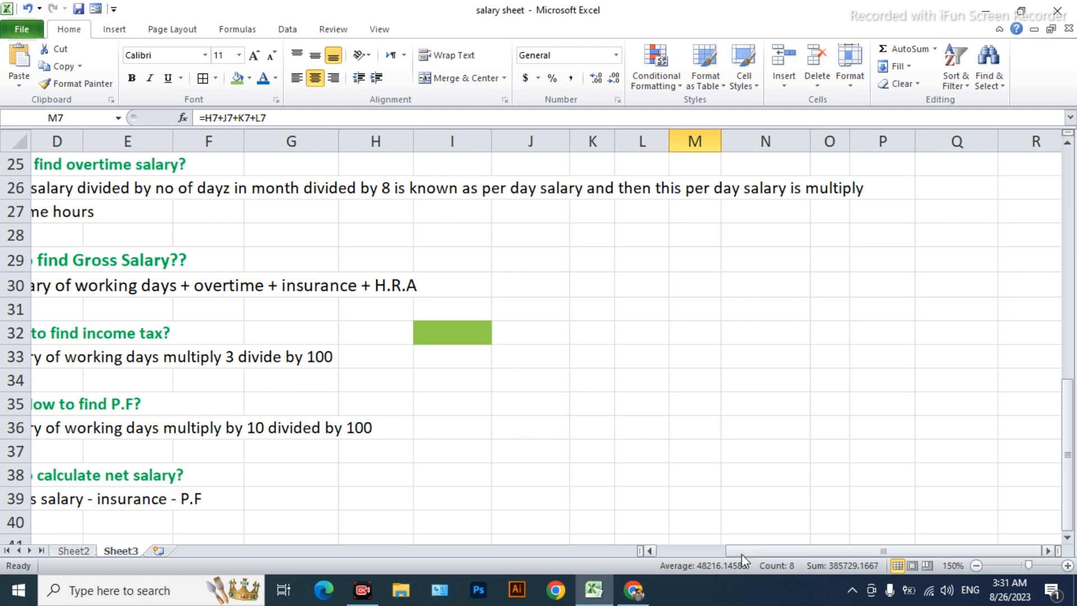
drag(741, 553, 695, 553)
- Change the multiplier in the income tax note in C33 to 2, matching the column's 2% rate
double_click(426, 362)
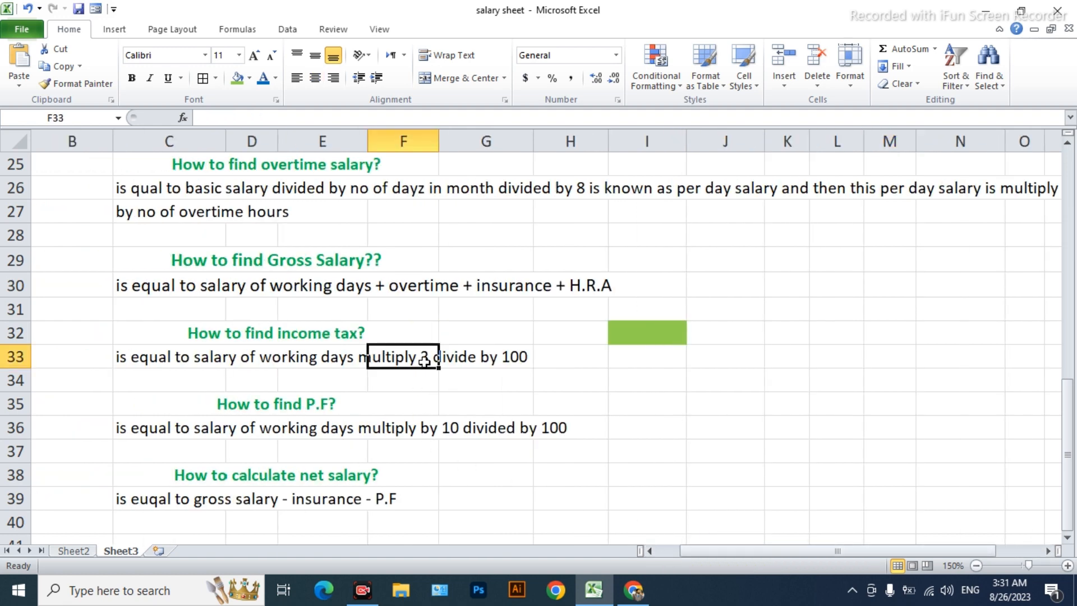
click(427, 408)
click(149, 355)
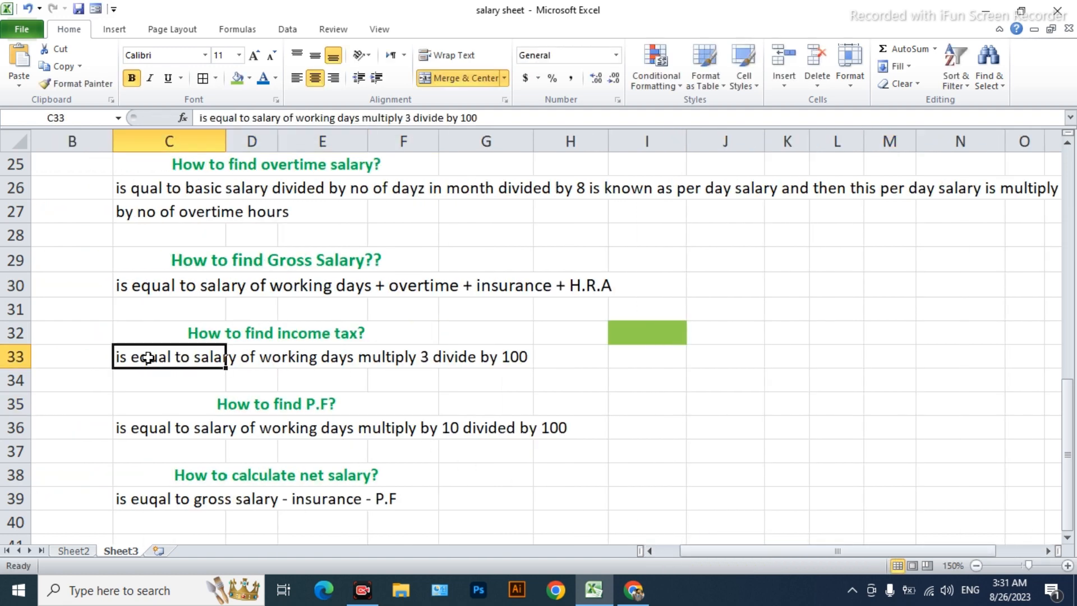
double_click(168, 357)
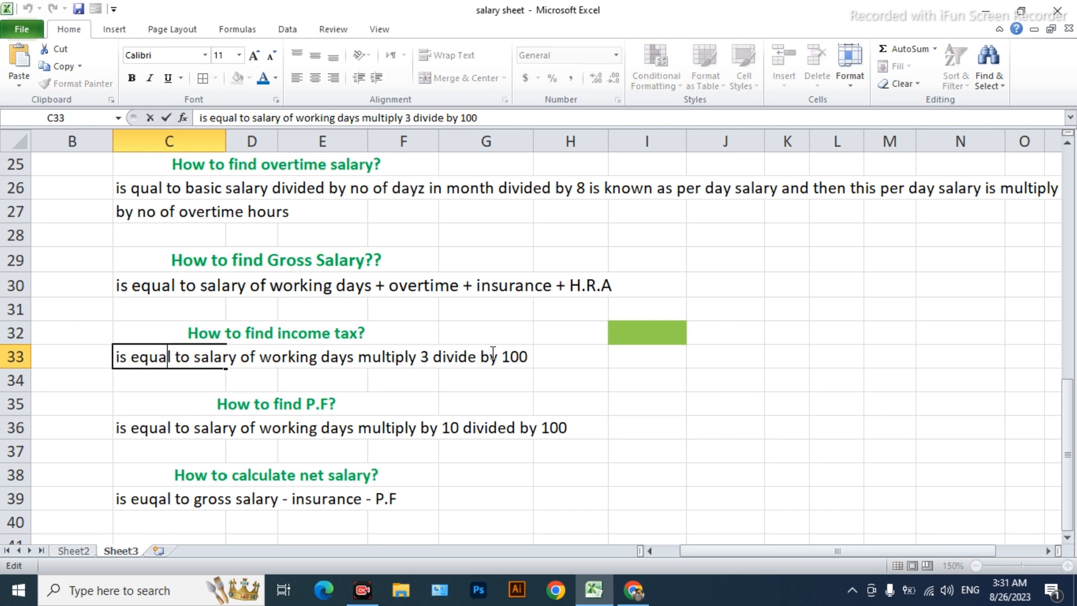
click(428, 356)
key(BackSpace)
key(BackSpace)
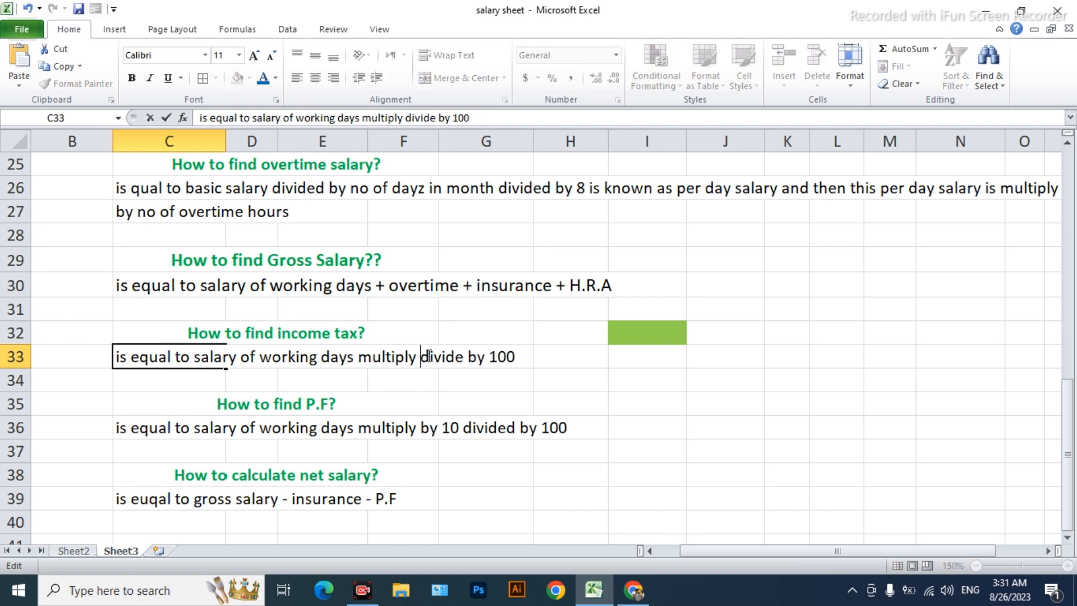
text(2)
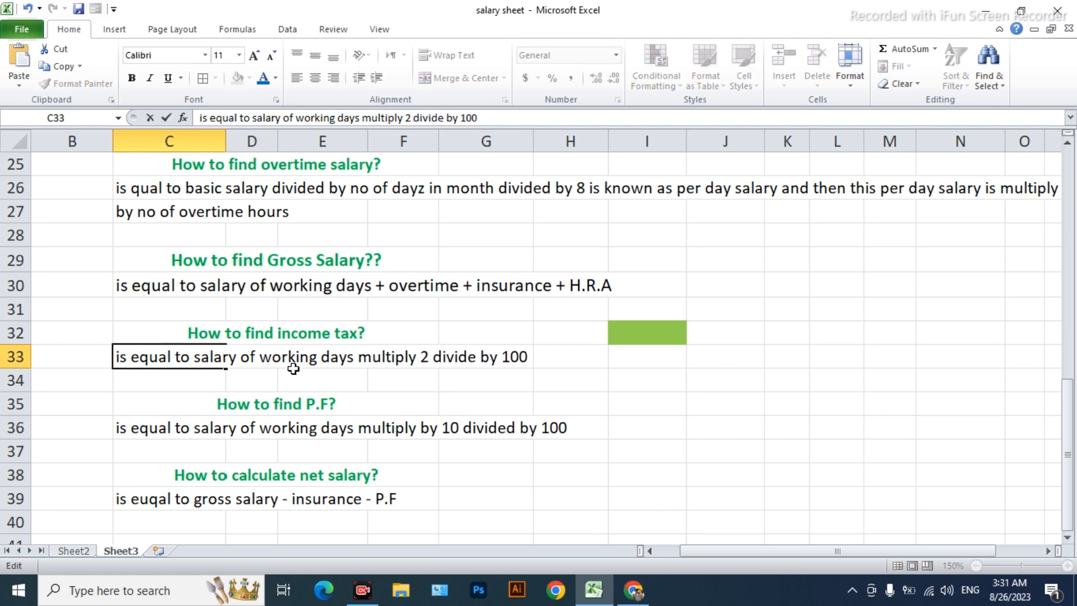
click(455, 389)
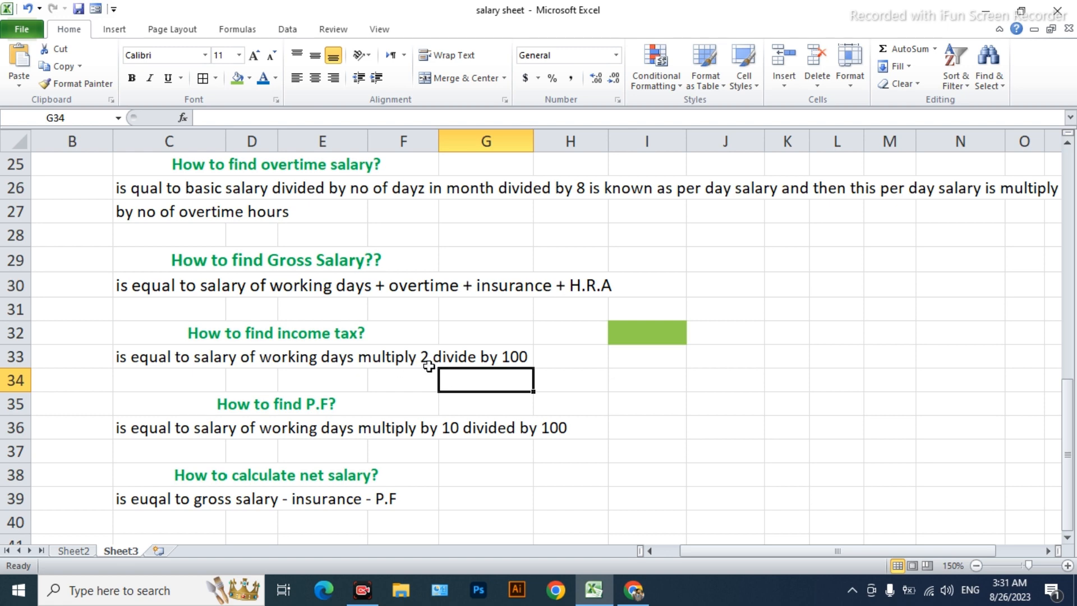
- Enter the formula =H7*2/100 in N7 for the Income tax and fill it down through N14
scroll(947, 300, up, 8)
click(945, 306)
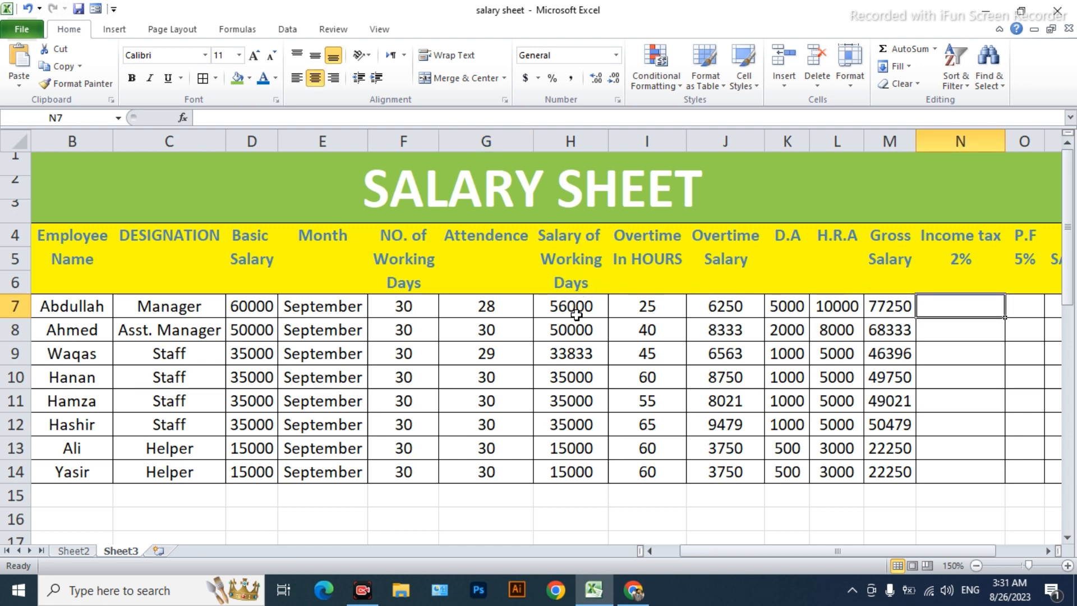
text(=)
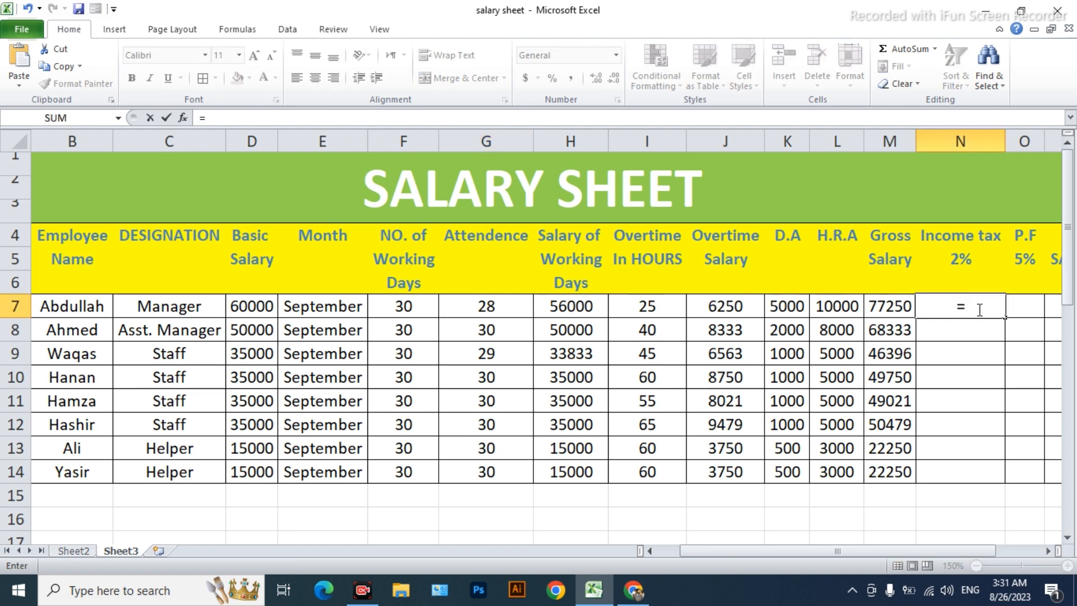
click(580, 307)
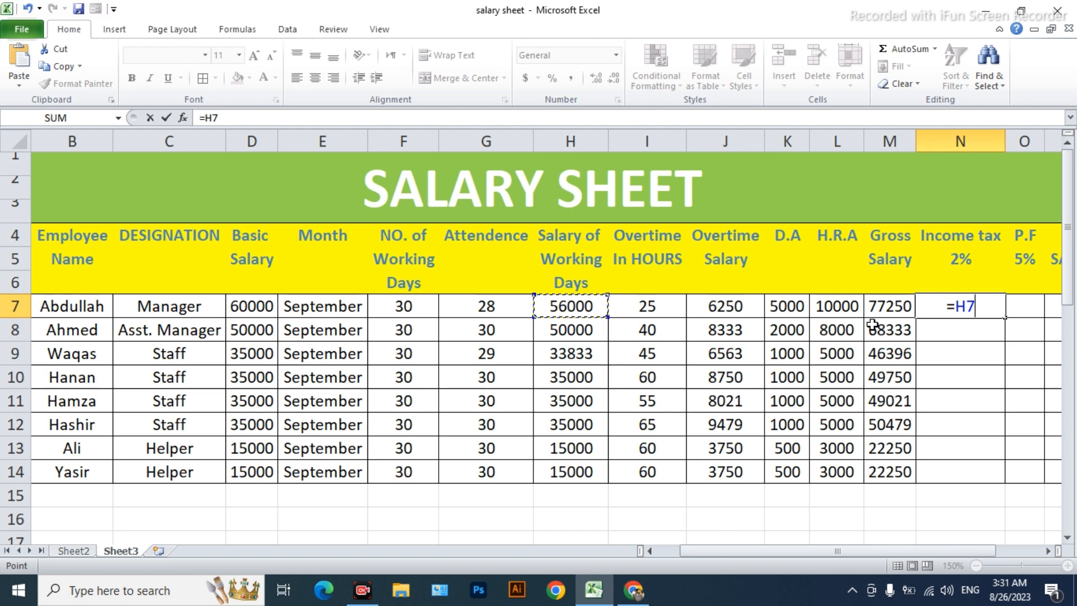
text(-)
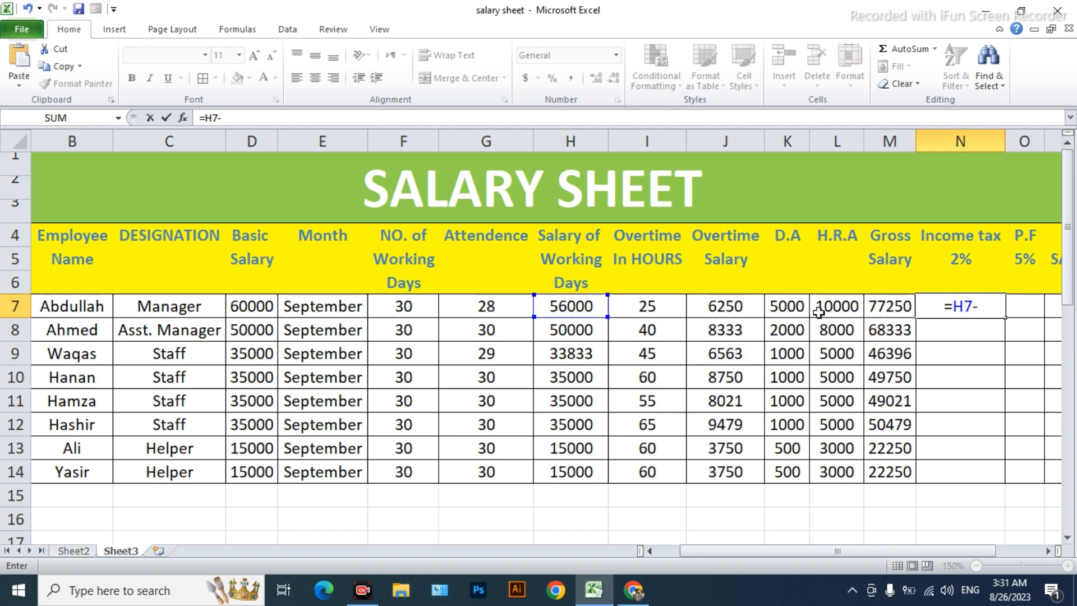
key(BackSpace)
text(*)
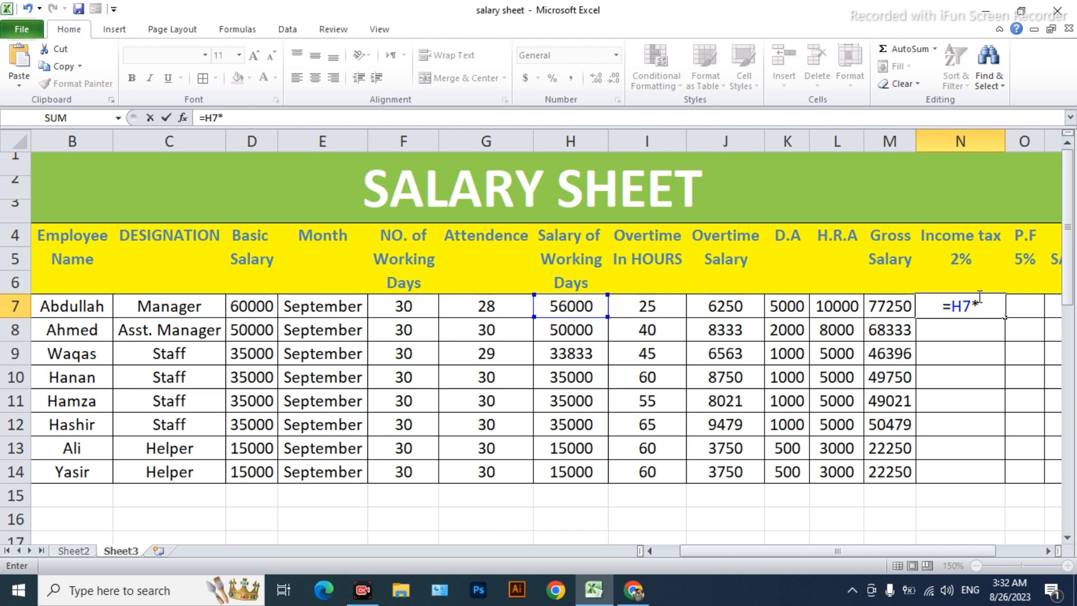
text(2/1)
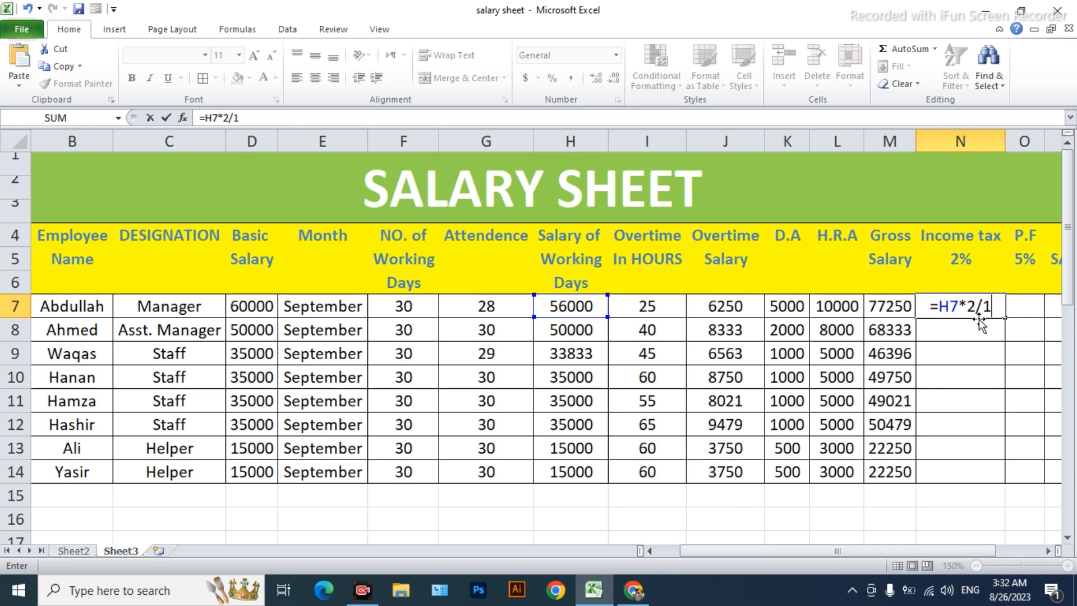
text(00)
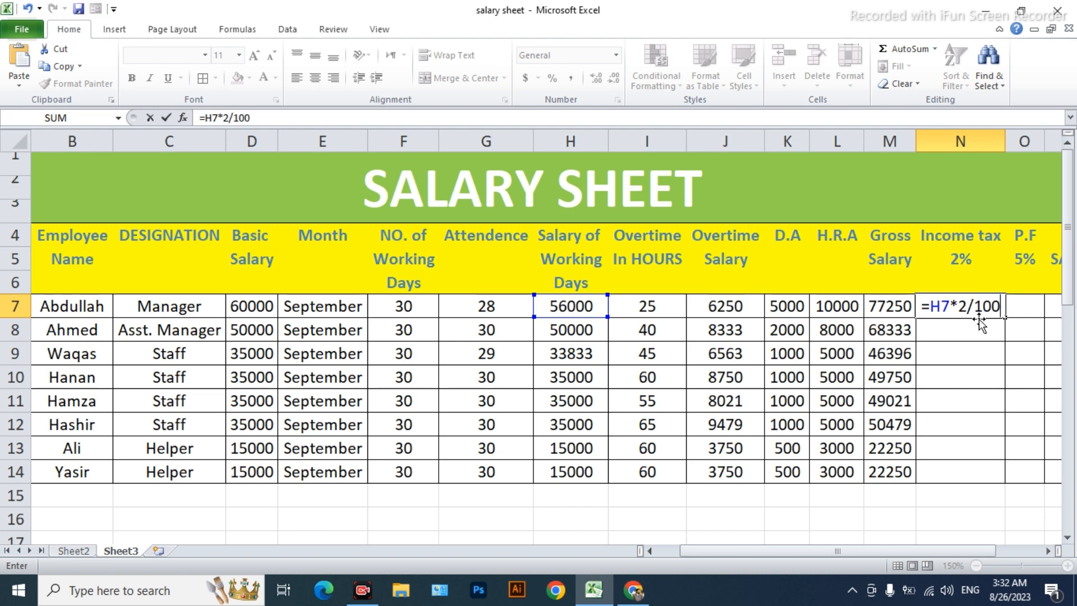
key(Return)
click(938, 313)
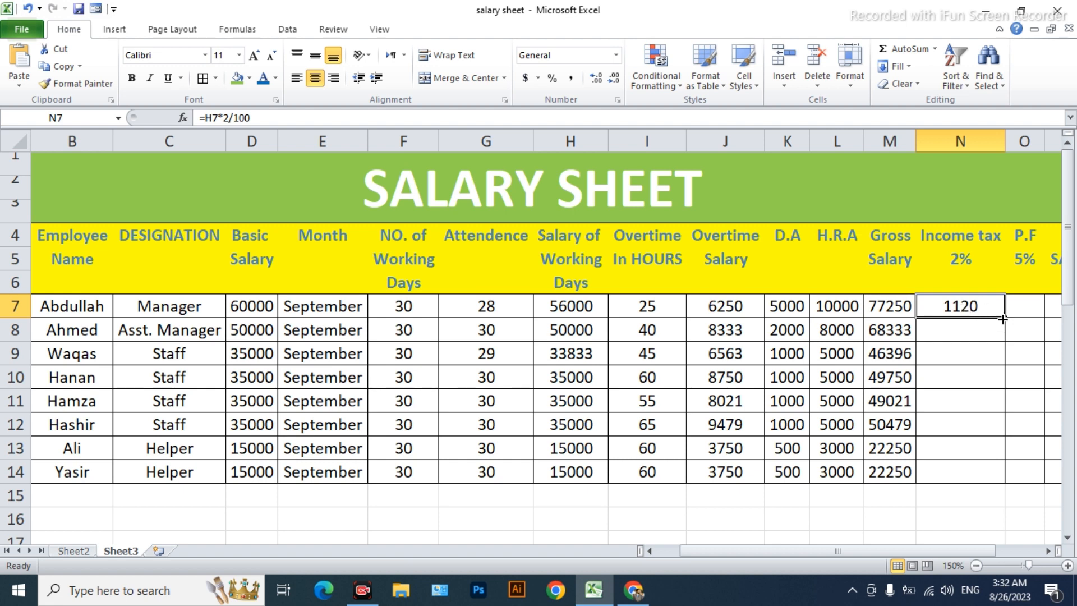
drag(1005, 319, 1004, 481)
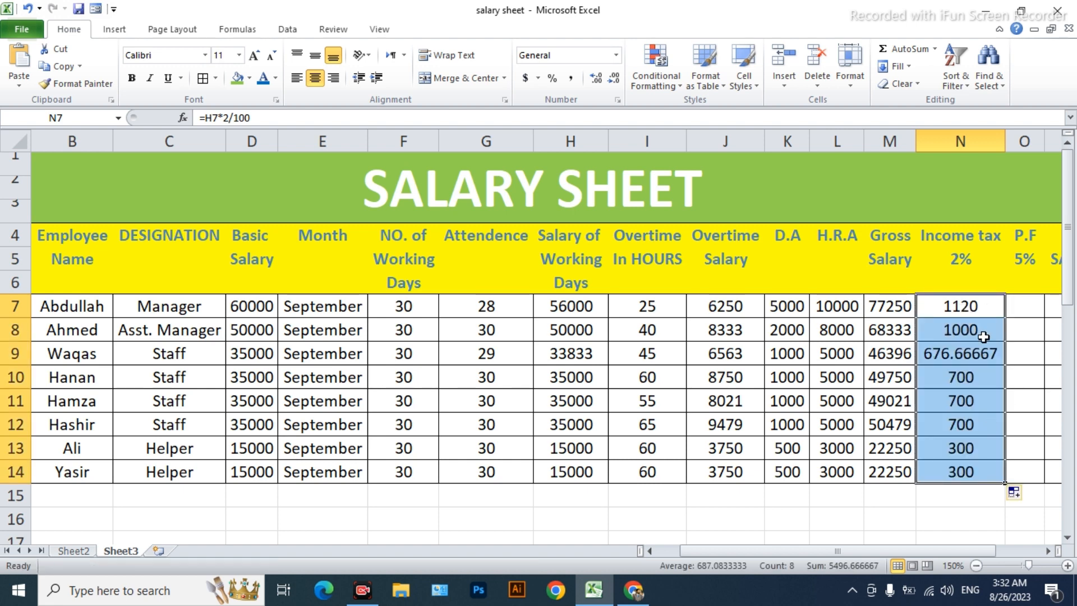
- Reduce the number format of the Income tax cell N9 to zero decimal places
click(989, 353)
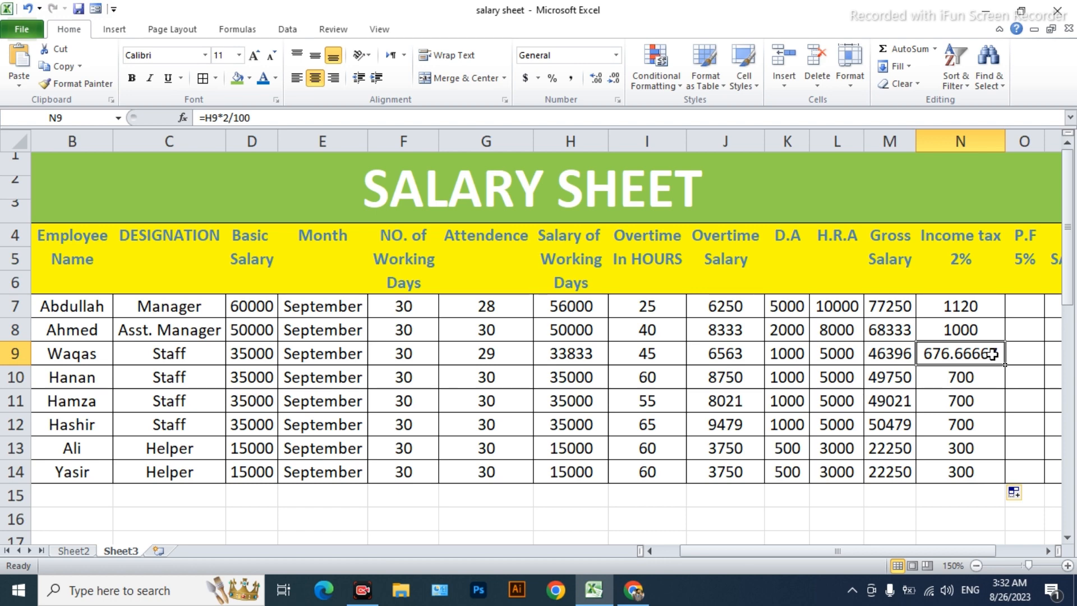
click(615, 78)
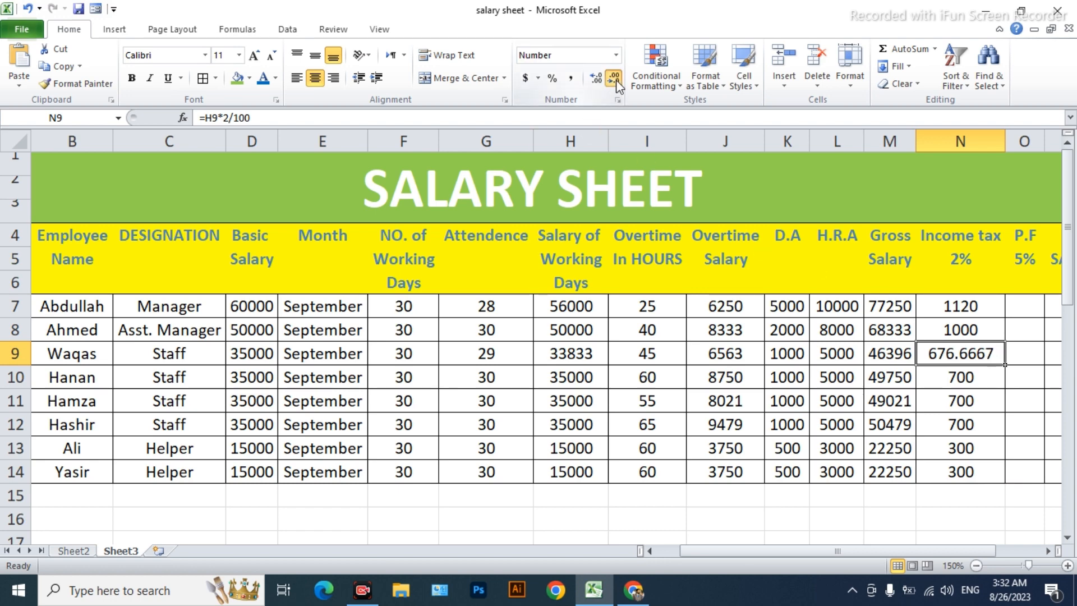
click(615, 78)
click(615, 79)
click(614, 79)
click(616, 80)
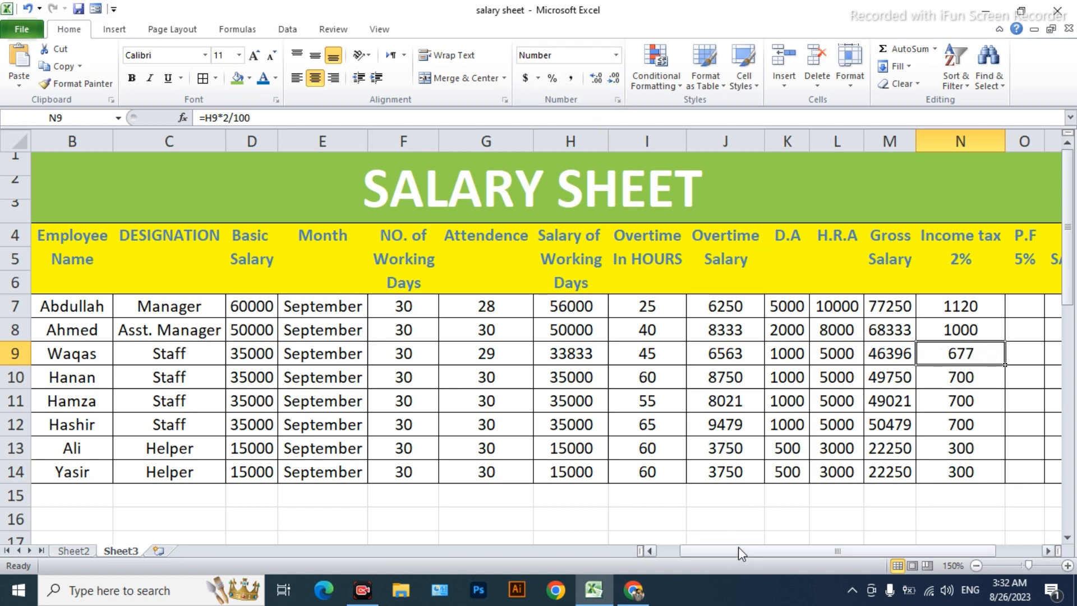
- Check the P.F column heading against the abbreviation list and the note on how to find P.F
drag(738, 547, 826, 543)
scroll(567, 385, down, 2)
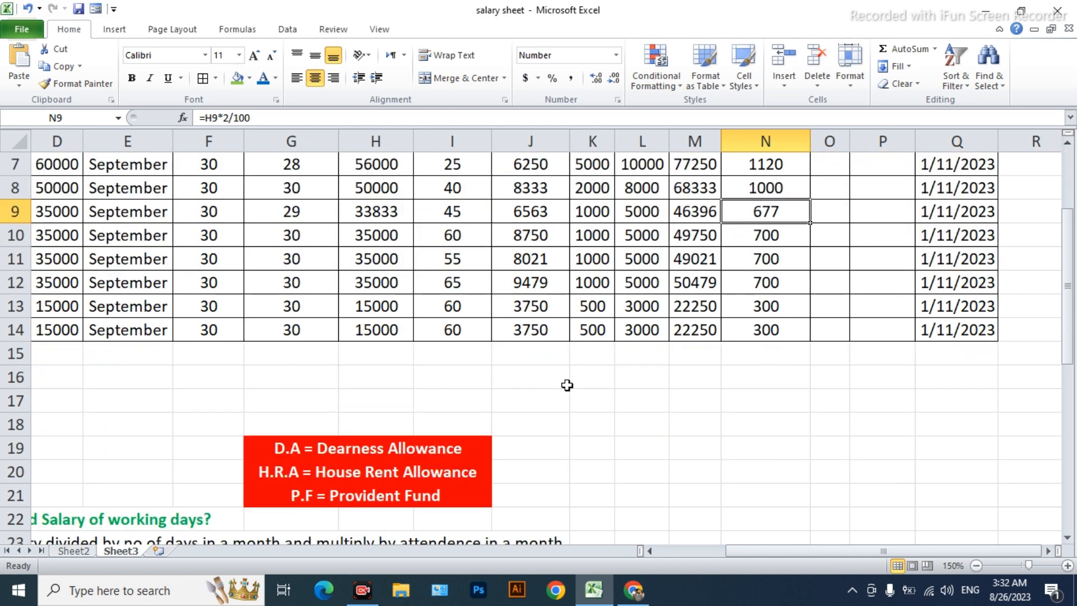
scroll(457, 348, down, 2)
scroll(662, 320, up, 3)
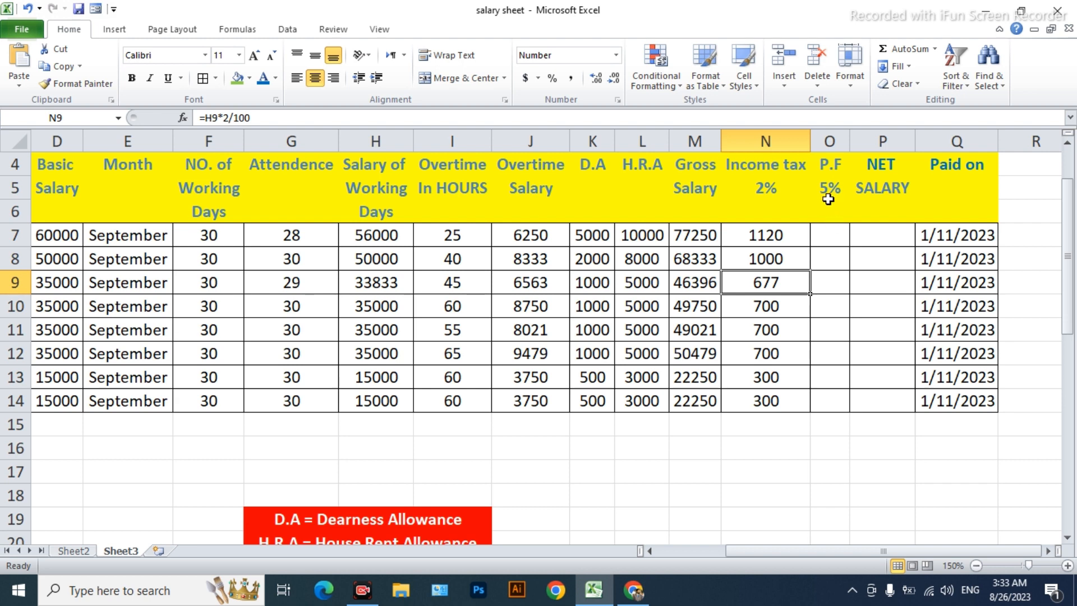
click(820, 240)
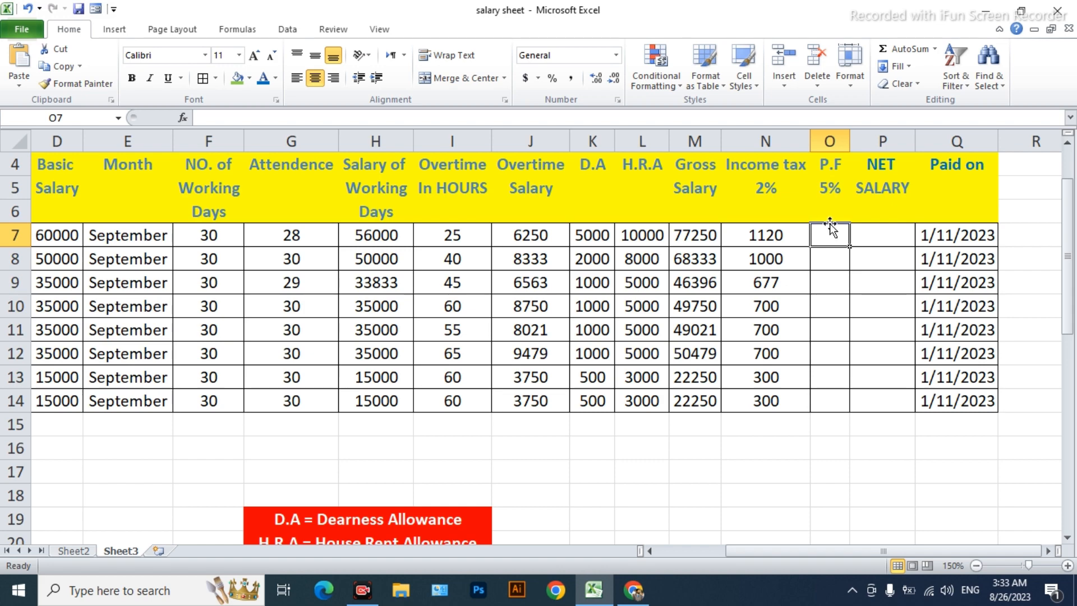
scroll(506, 356, down, 5)
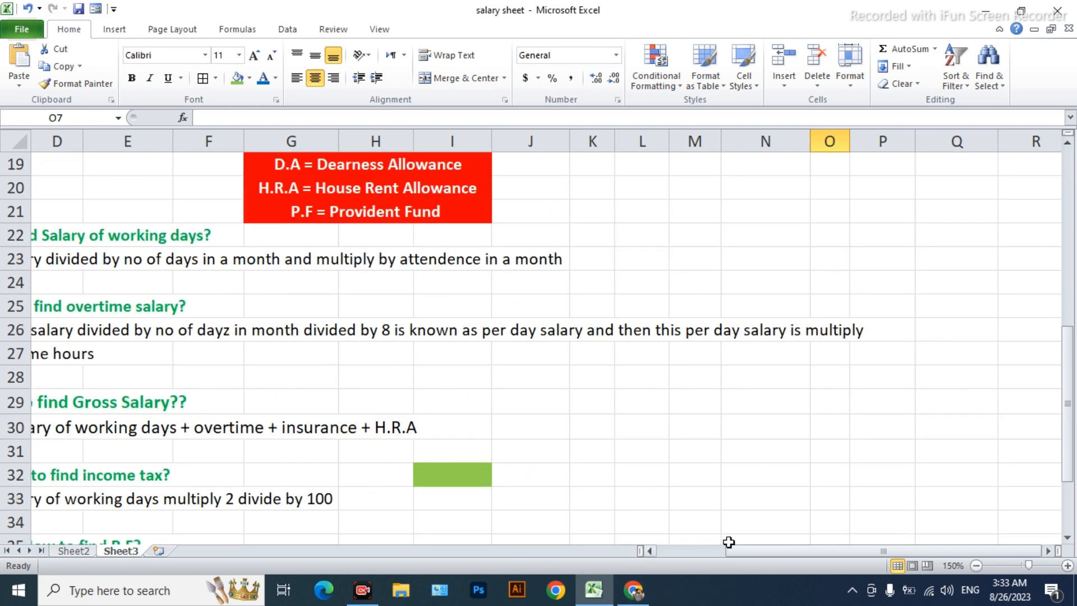
drag(729, 551, 658, 552)
scroll(332, 455, down, 2)
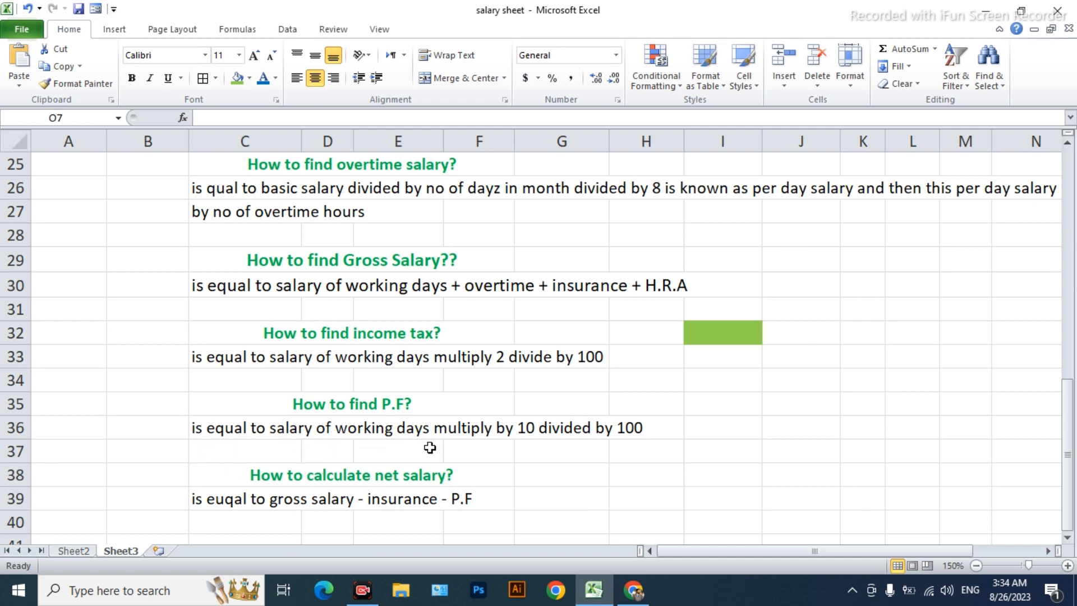
double_click(531, 429)
click(517, 472)
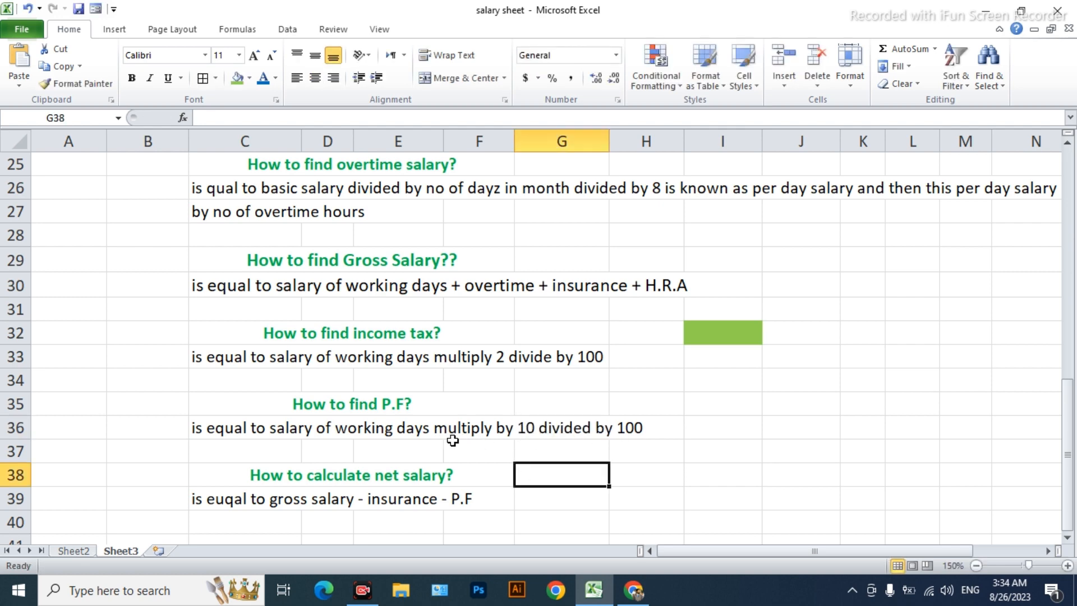
scroll(909, 373, up, 8)
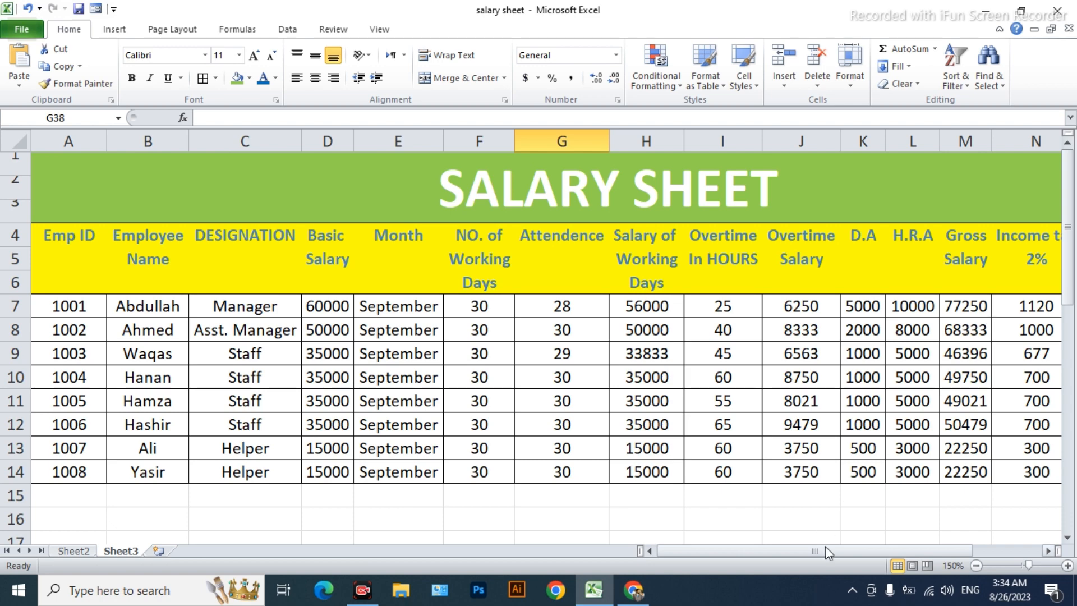
scroll(505, 486, down, 7)
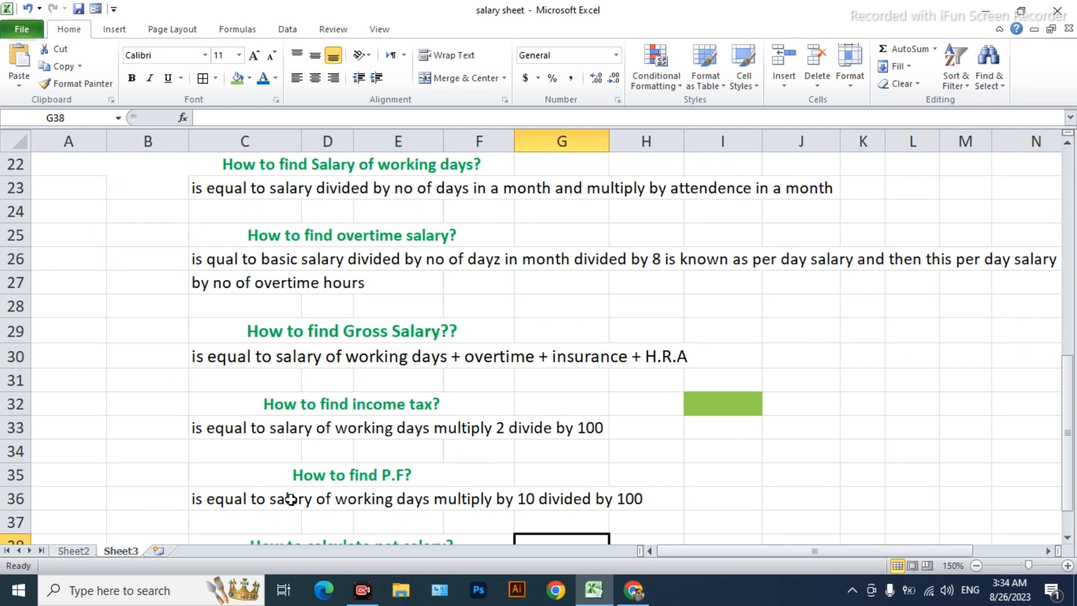
- Change the multiplier in the P.F note in C36 to 5, matching the column's 5% rate
click(216, 500)
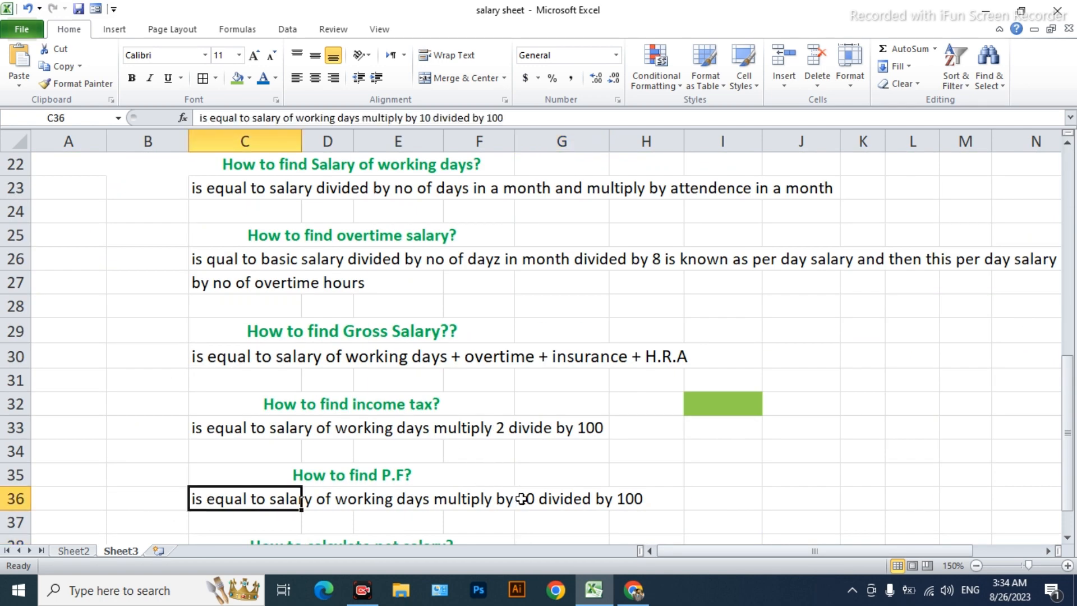
double_click(248, 500)
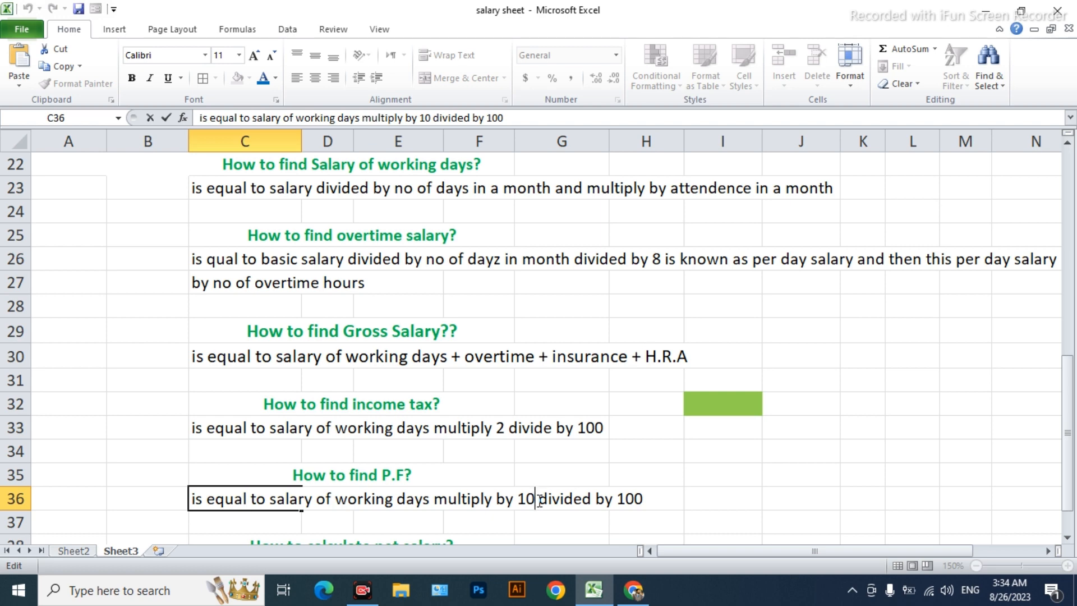
key(BackSpace)
key(BackSpace)
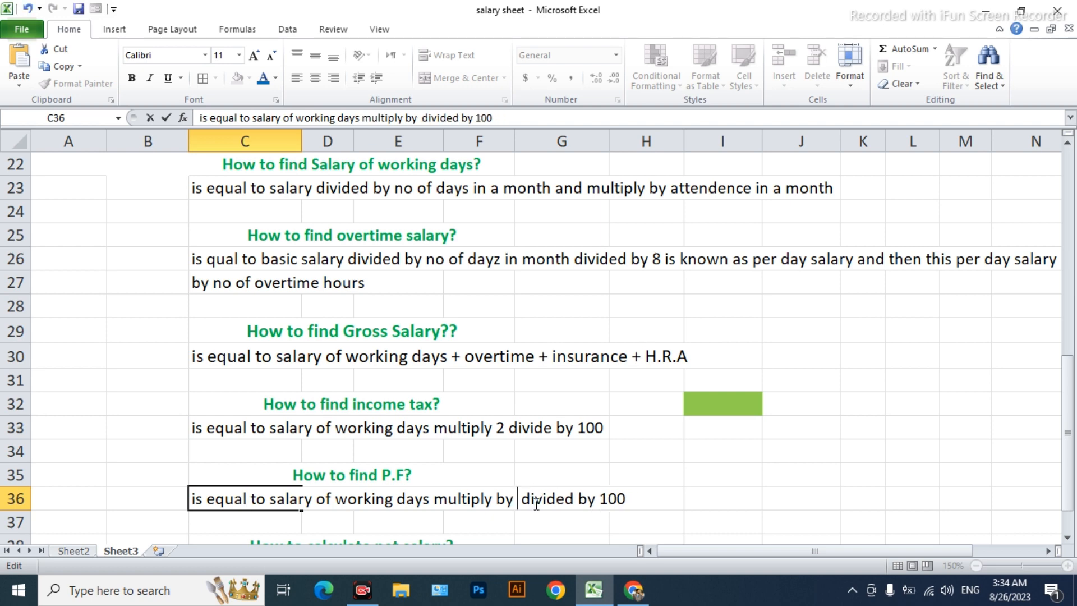
text(5)
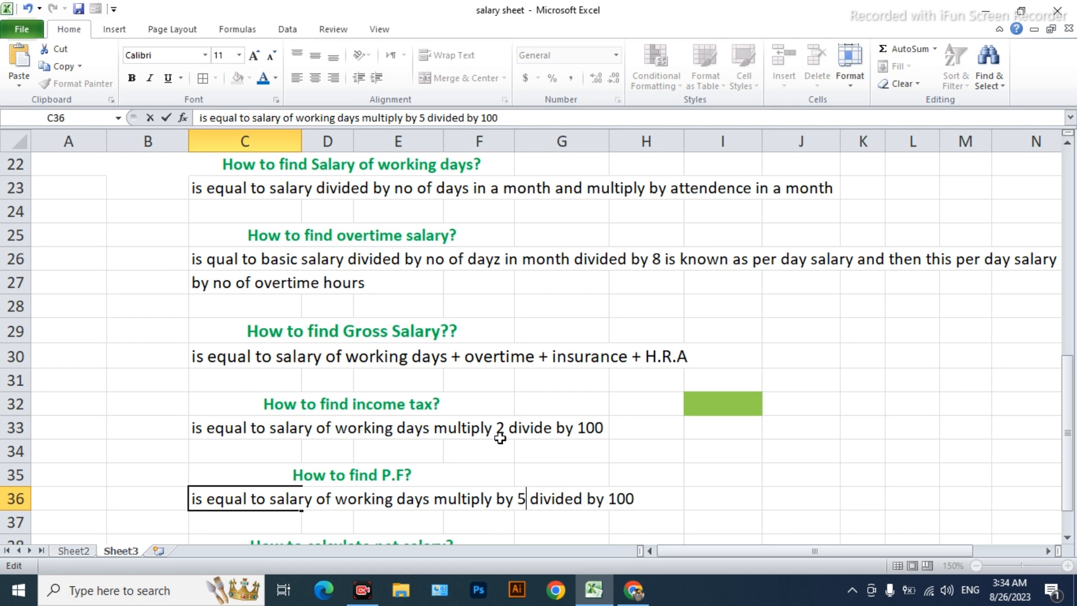
click(598, 475)
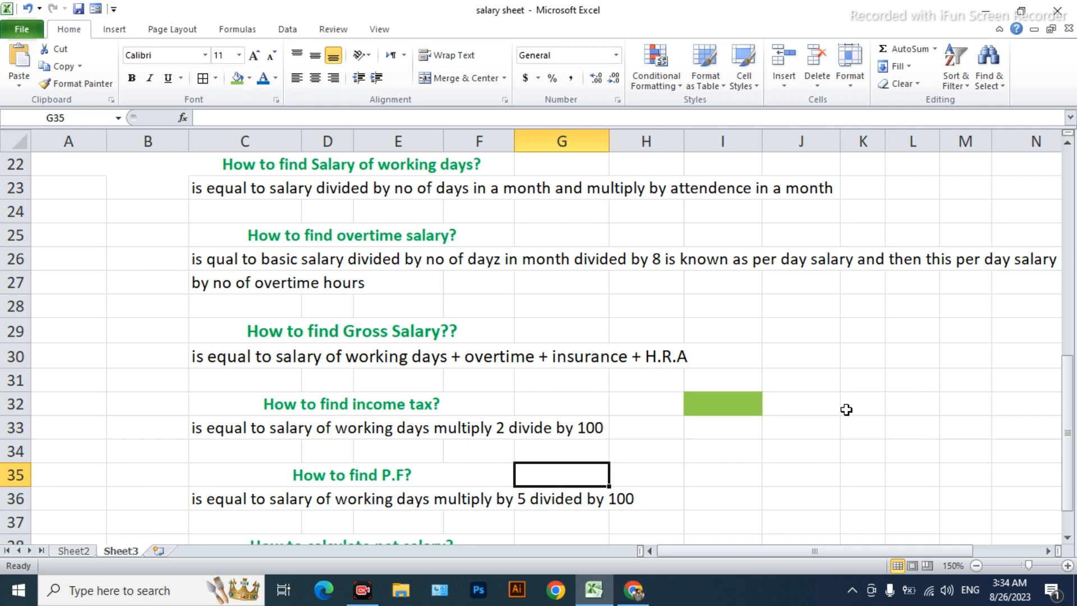
- Enter the formula =H7*5/100 in O7 for the P.F and fill it down through O14
scroll(845, 409, up, 6)
drag(775, 551, 843, 551)
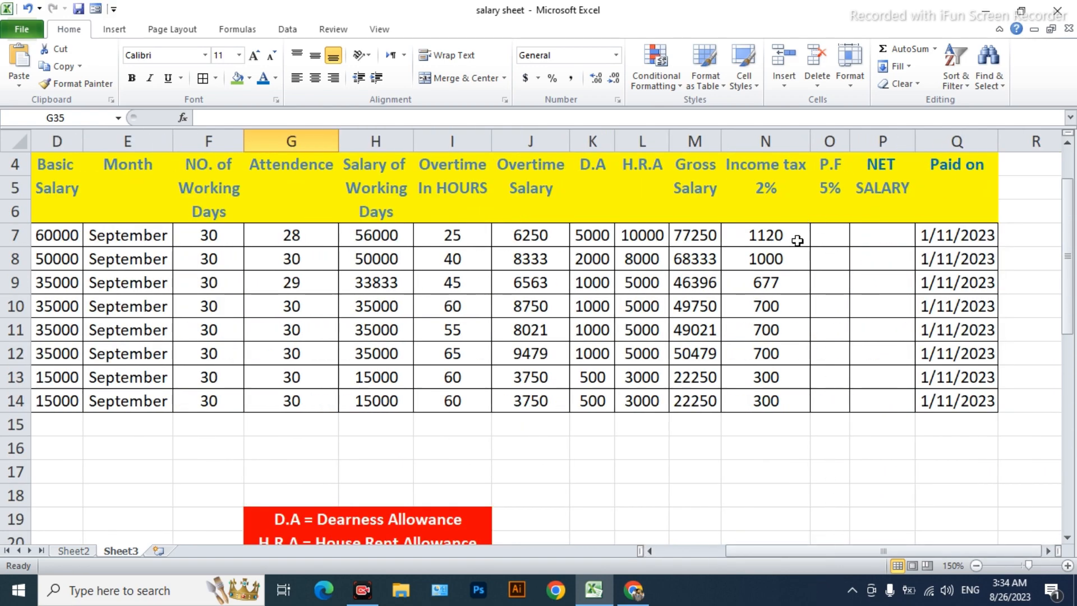
click(824, 237)
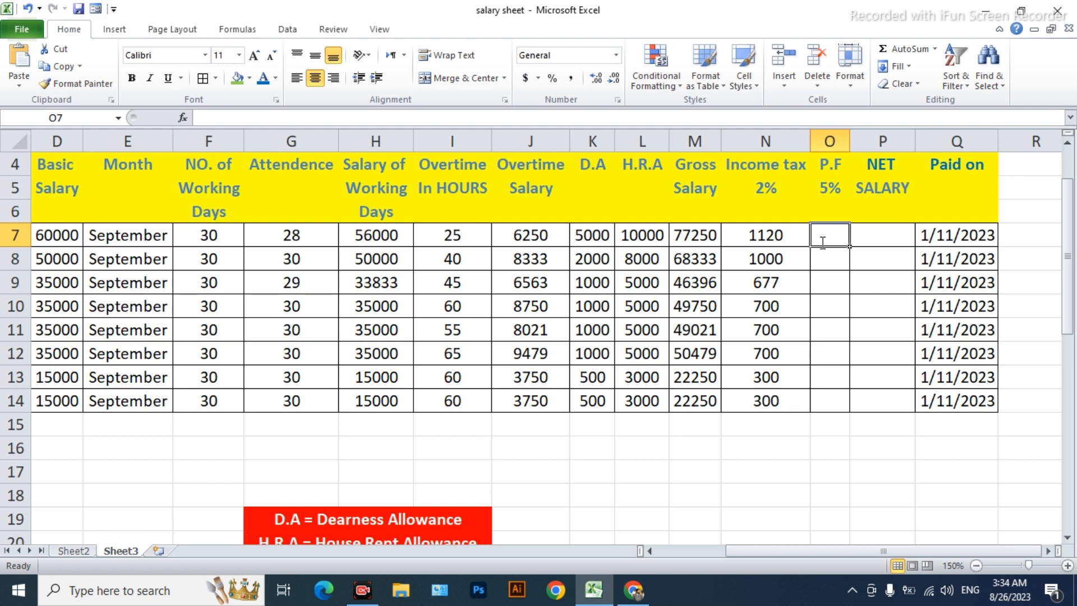
text(=)
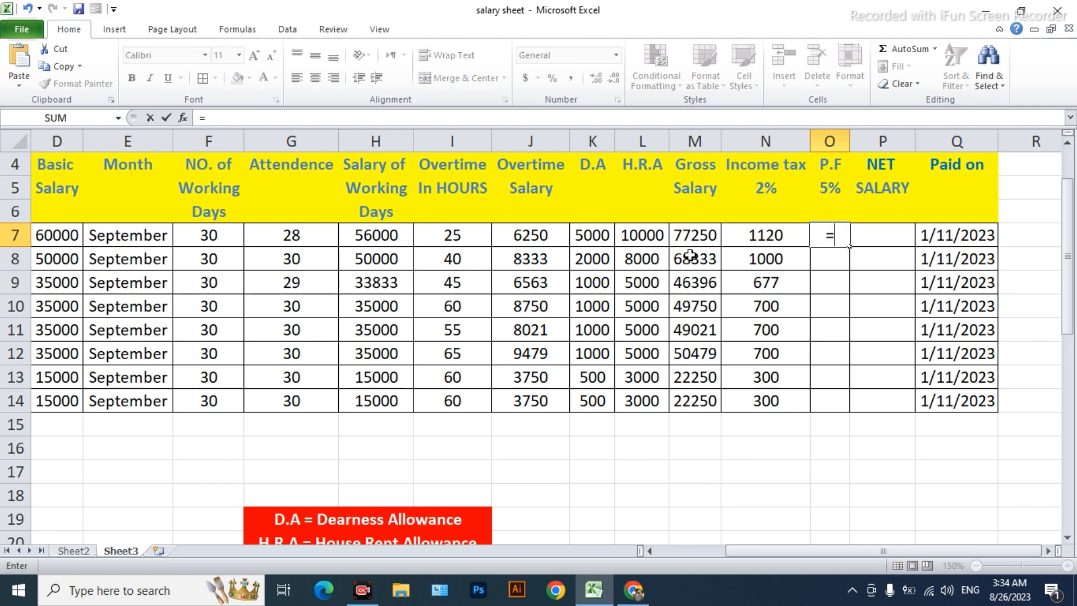
click(390, 238)
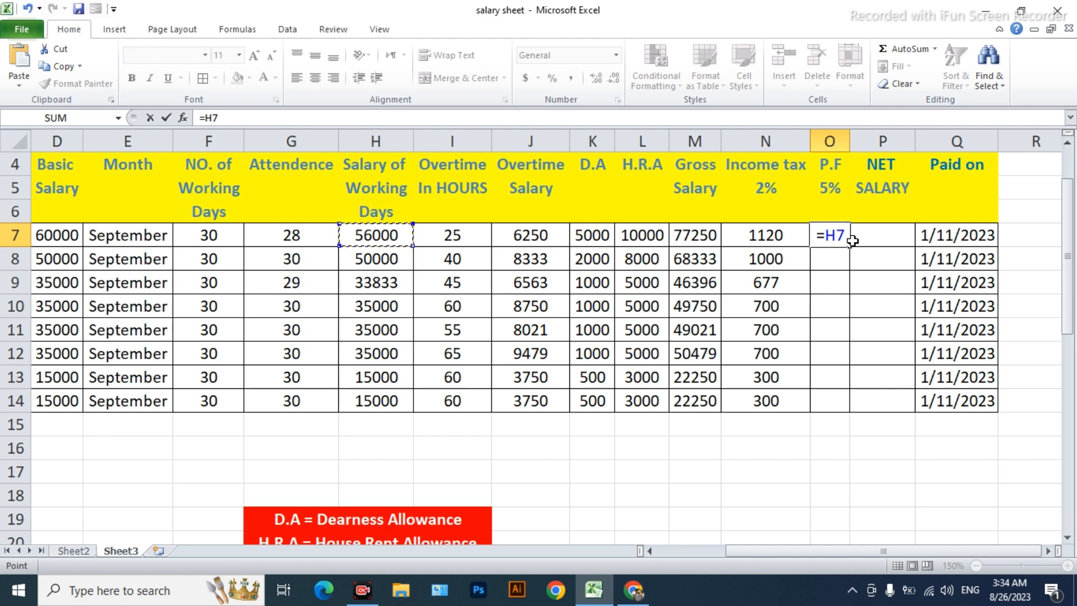
text(*5)
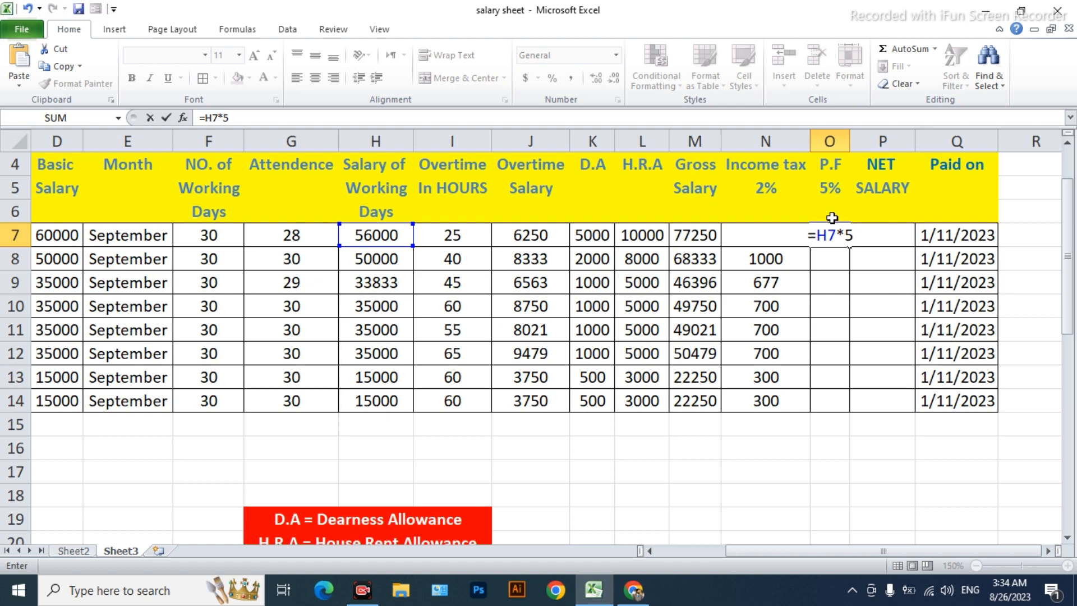
text(/100)
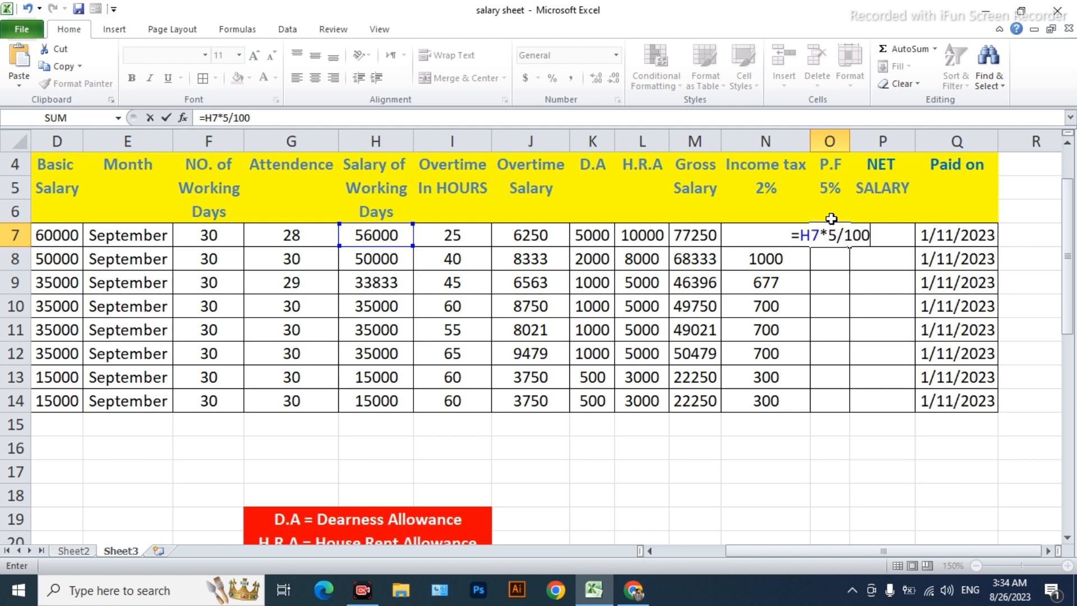
key(Return)
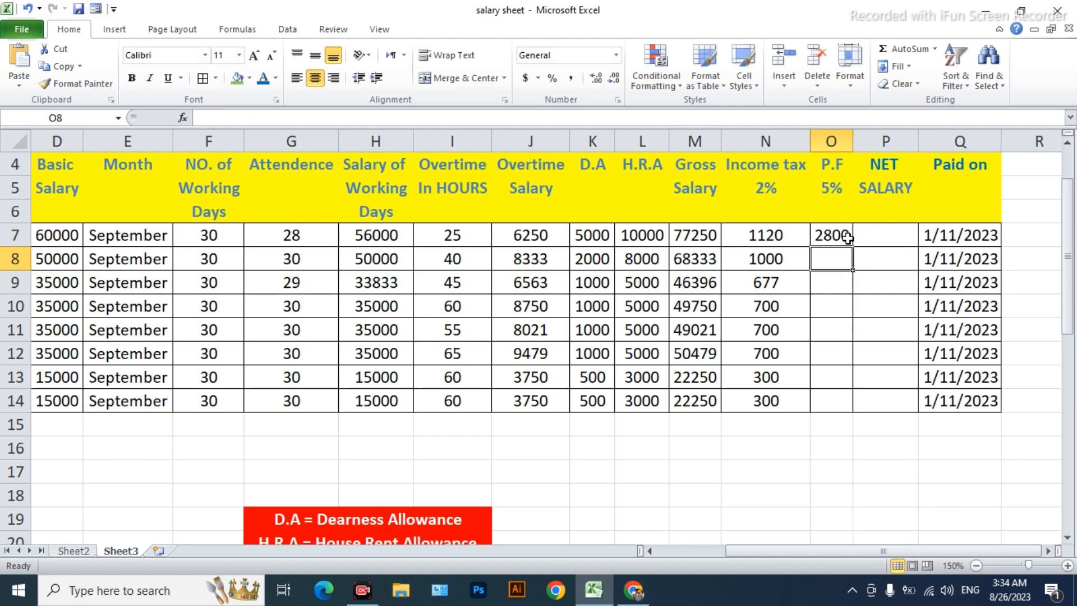
click(848, 238)
drag(854, 248, 845, 404)
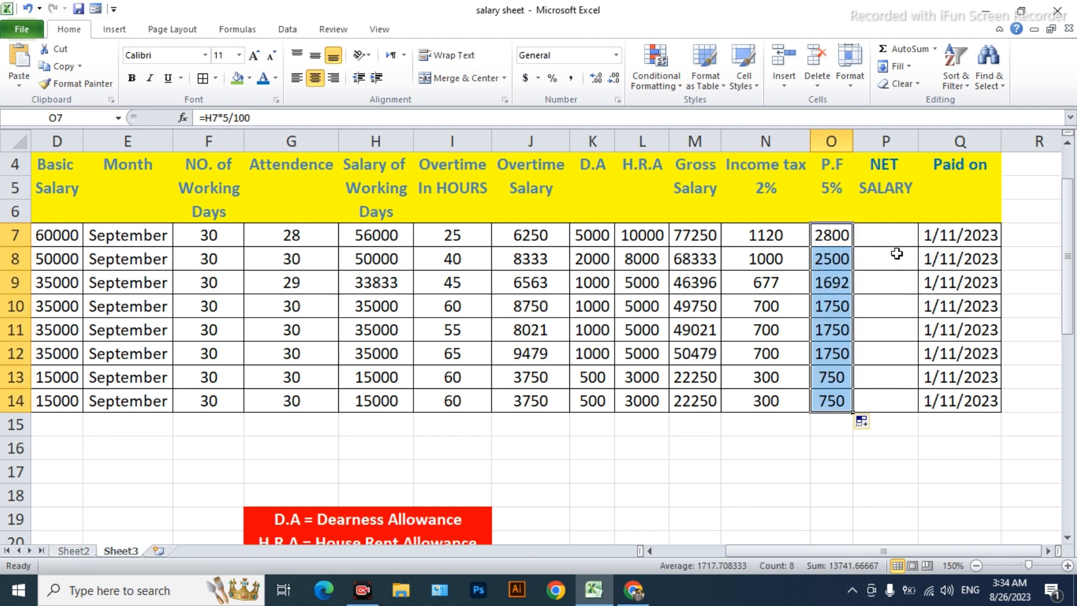
- Consult the note on calculating net salary and enter the formula =M7-N7-O7 in P7
click(885, 236)
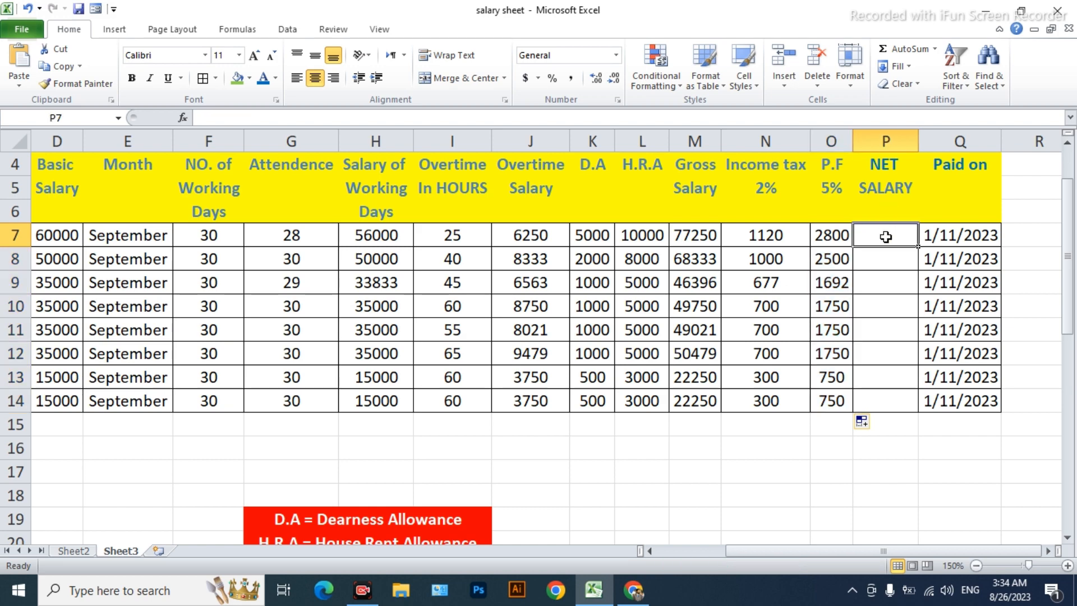
scroll(392, 356, down, 5)
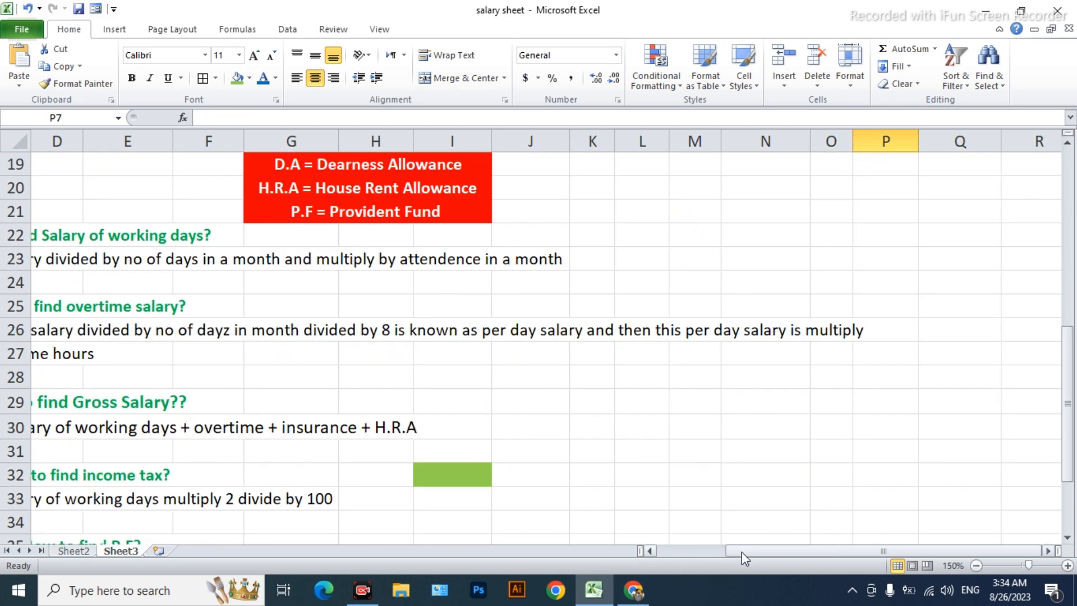
drag(741, 551, 680, 554)
scroll(324, 408, down, 3)
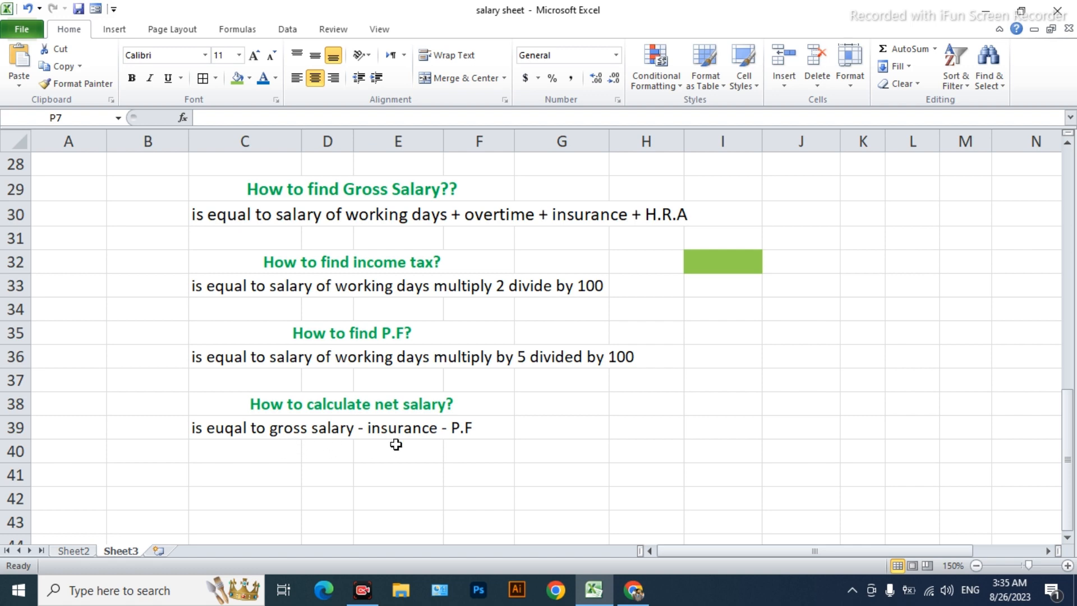
drag(682, 550, 752, 551)
scroll(807, 366, up, 9)
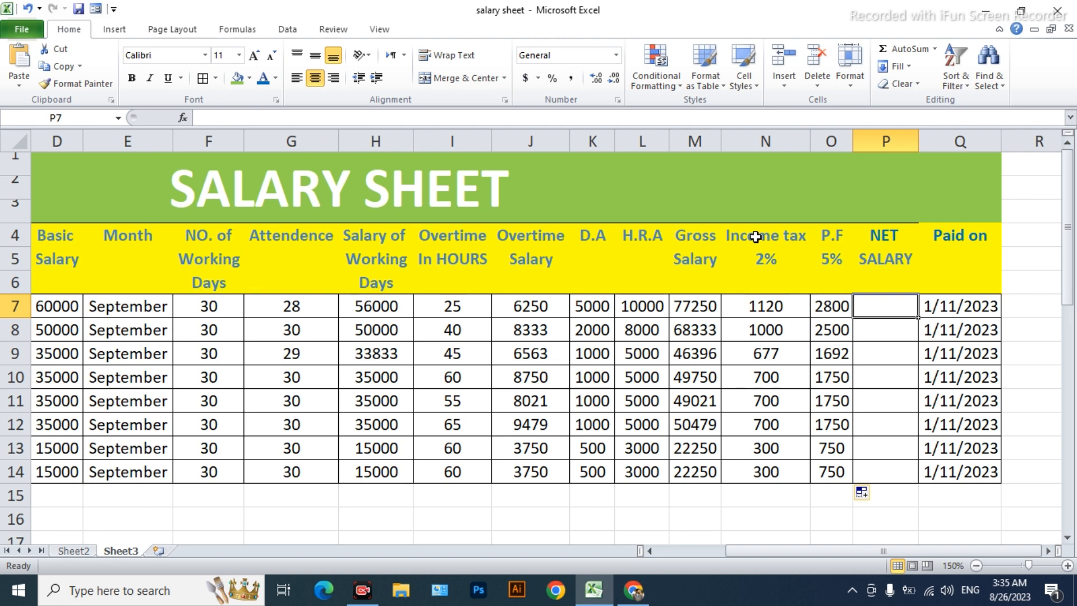
double_click(879, 305)
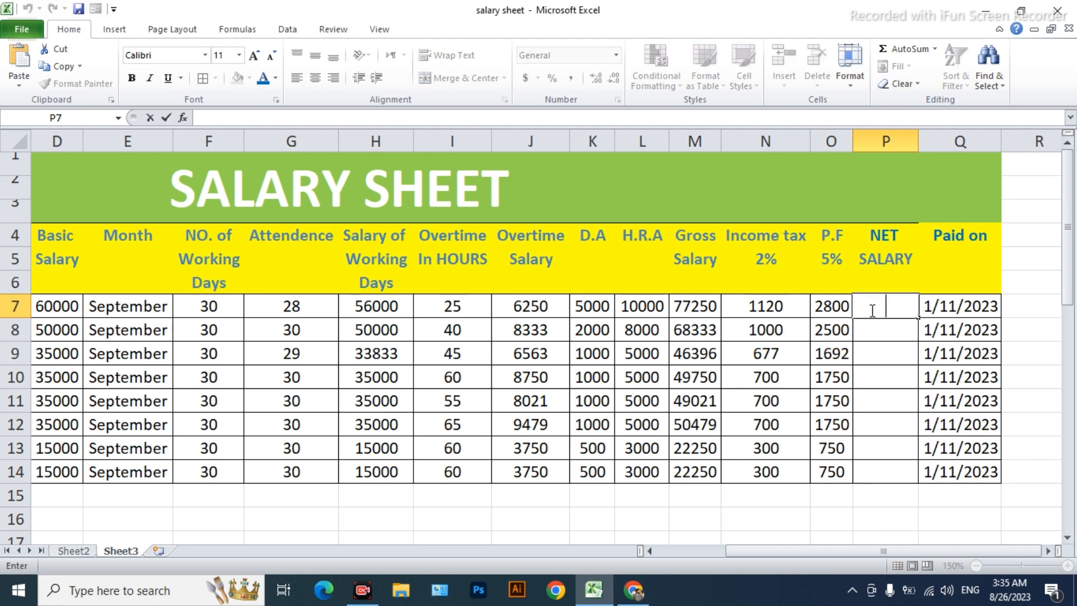
text(=)
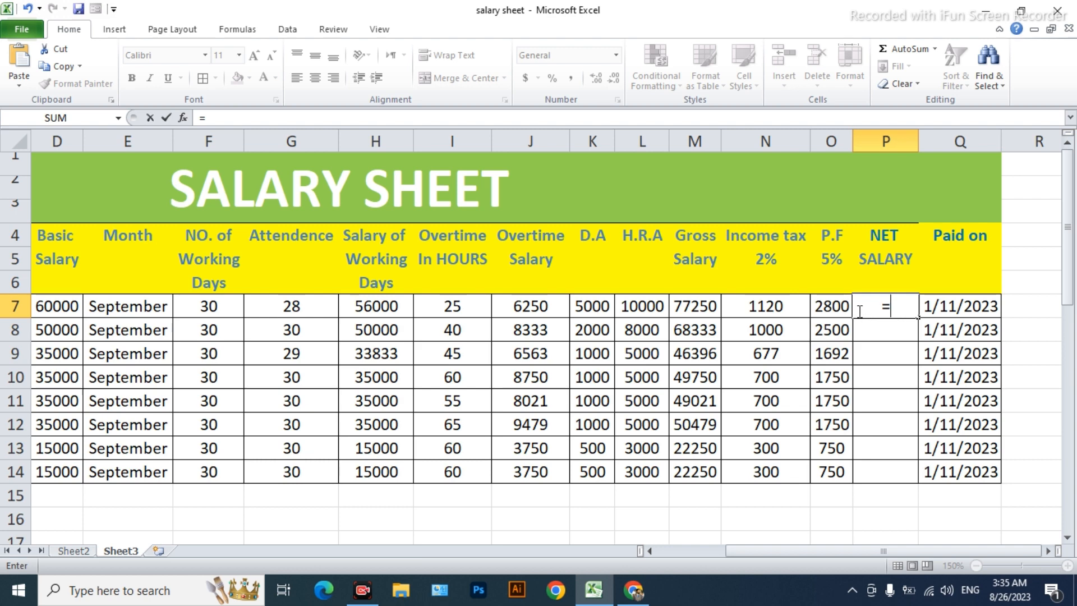
click(692, 310)
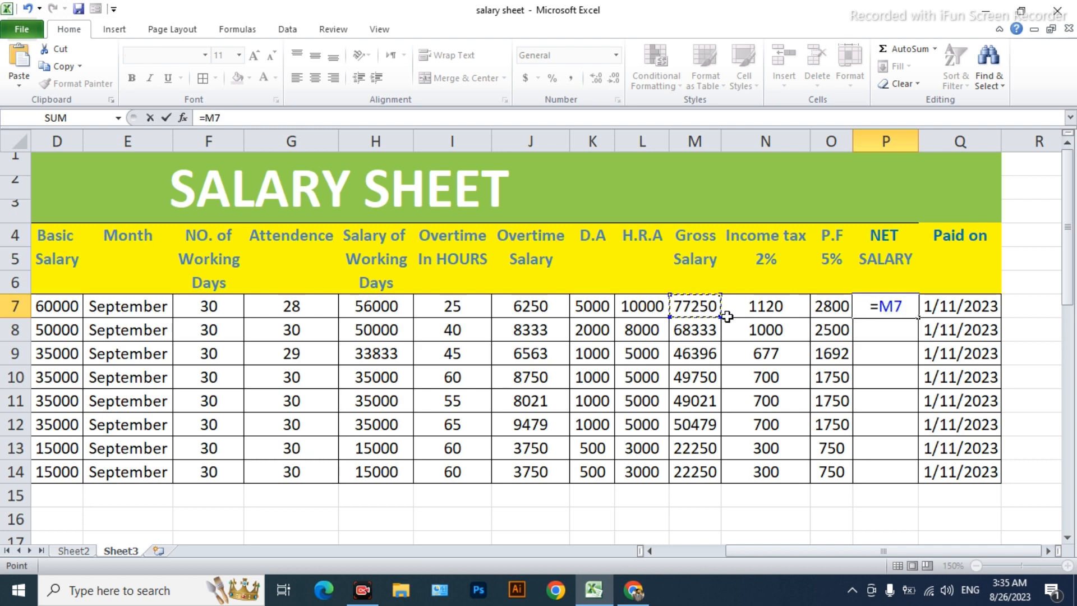
text(-)
click(760, 308)
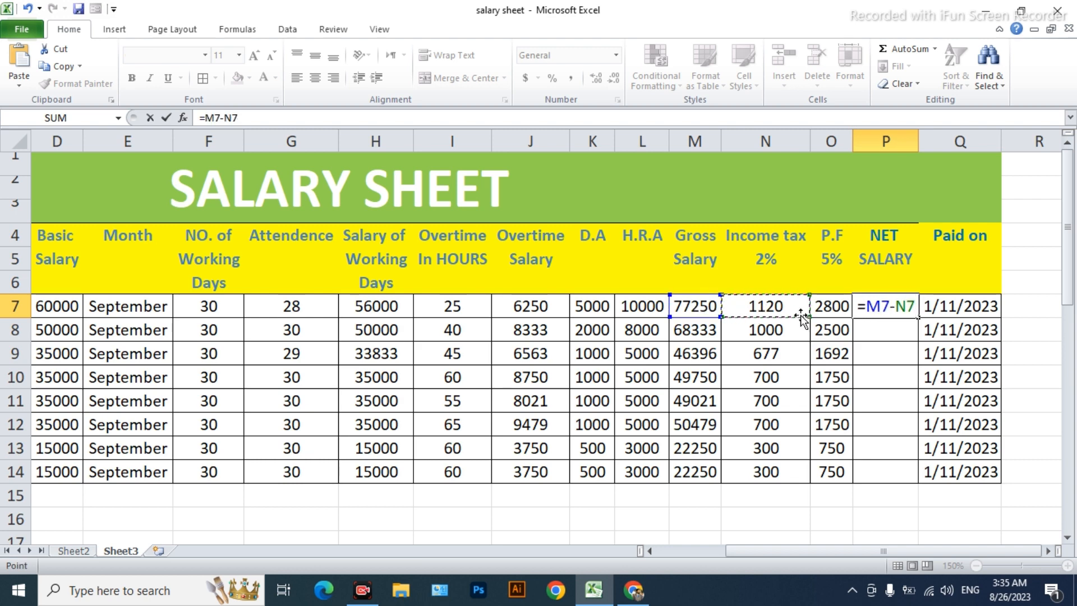
text(-)
click(833, 313)
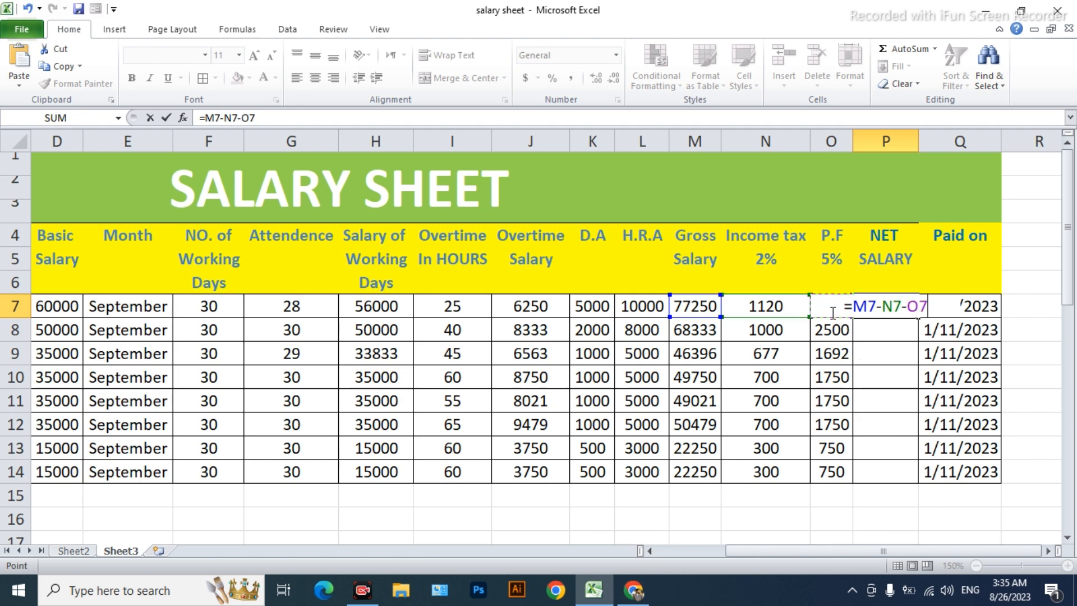
key(Return)
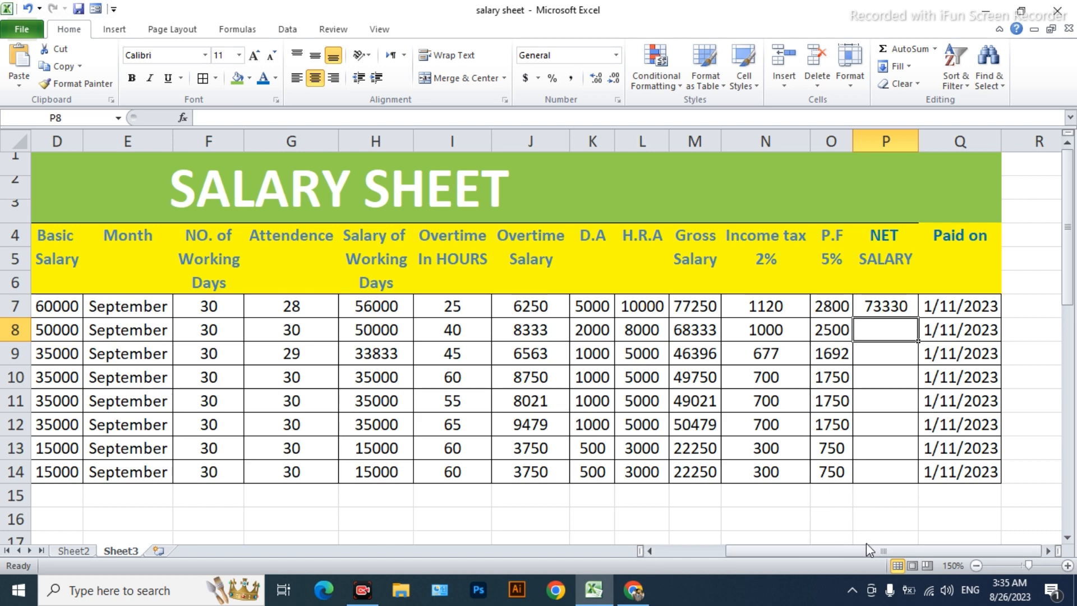
- Fill the net salary formula from P7 down through P14
drag(812, 546, 708, 560)
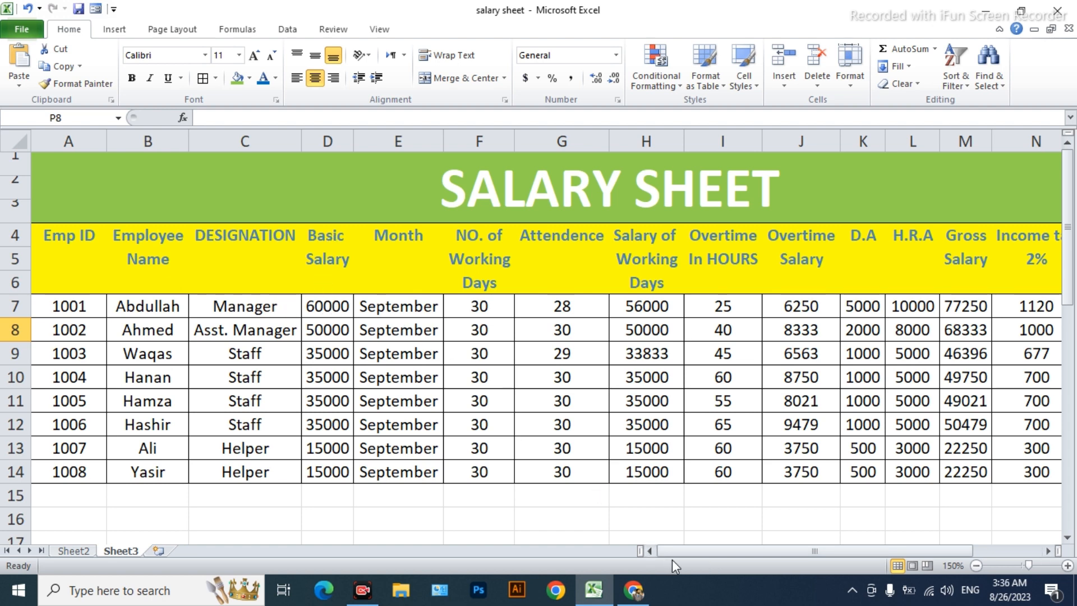
drag(679, 550, 747, 550)
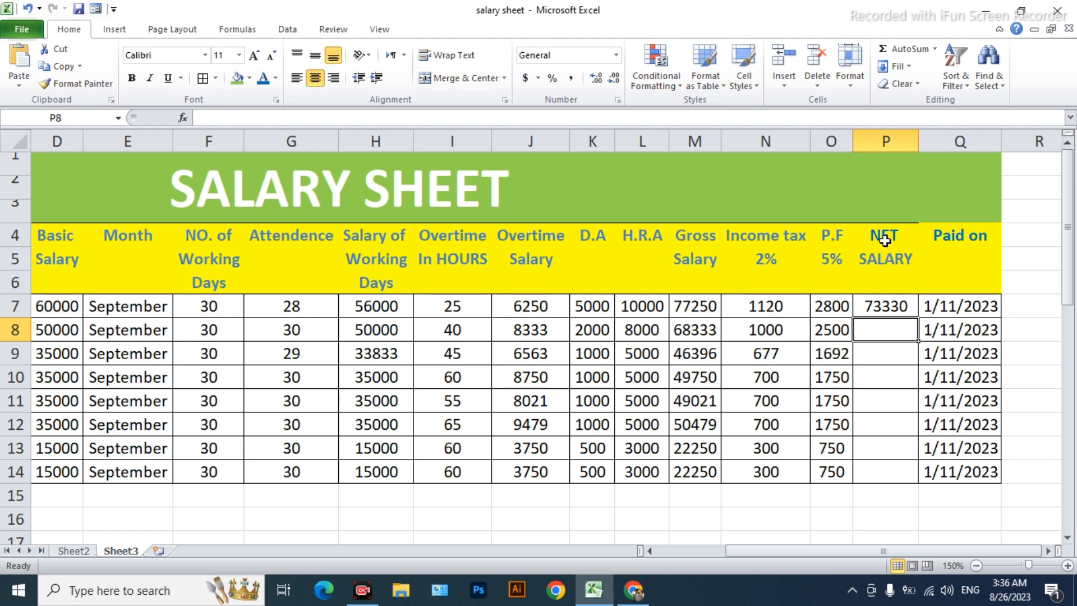
click(895, 306)
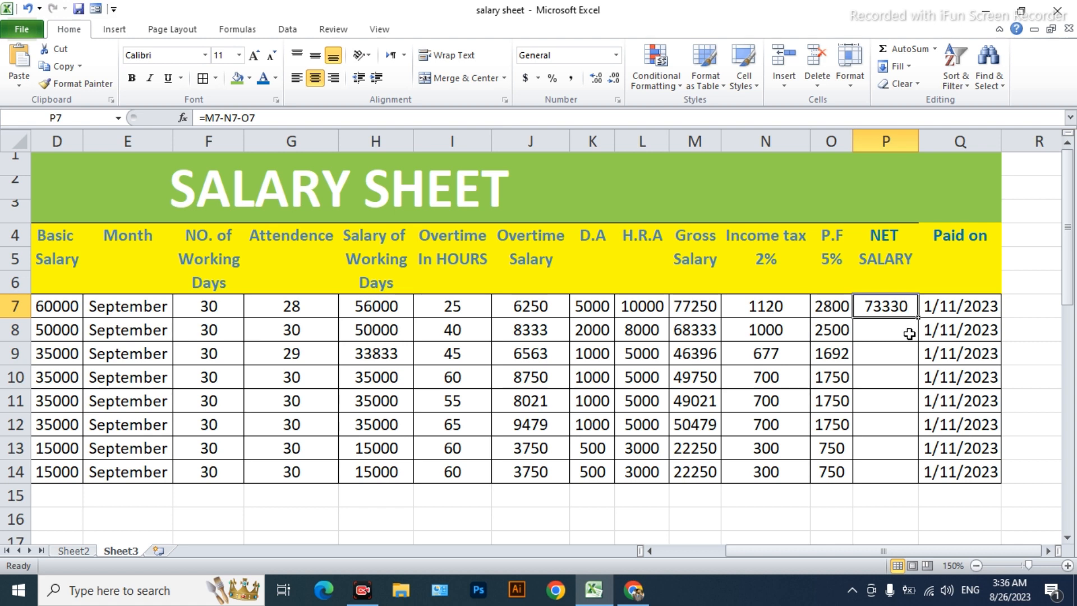
drag(916, 318, 912, 474)
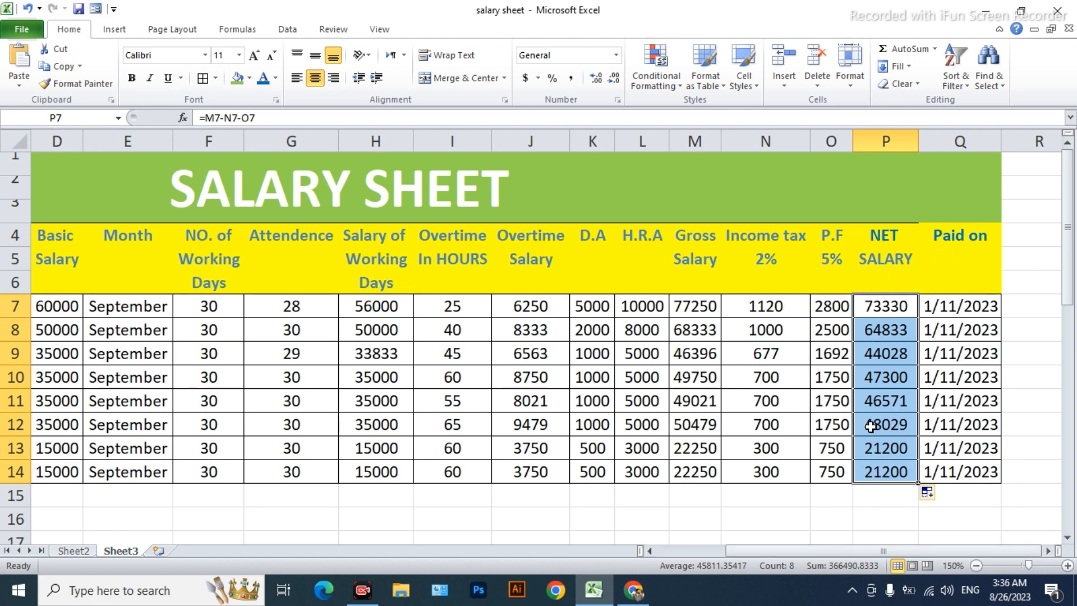
- Review the completed salary table and the explanatory notes below it, from working-days salary to net salary
drag(746, 550, 676, 551)
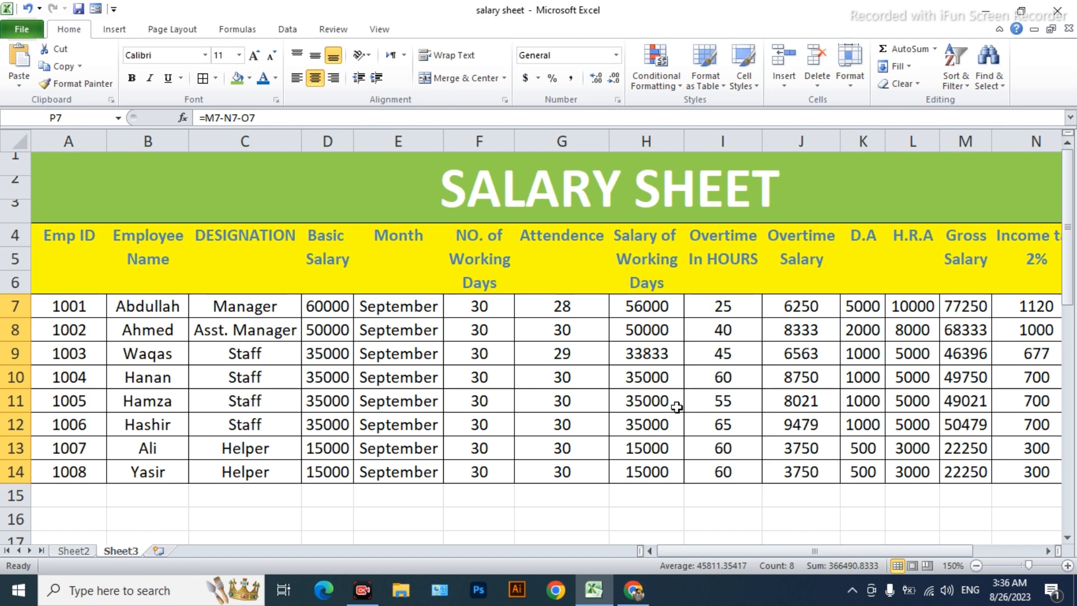
scroll(535, 389, down, 4)
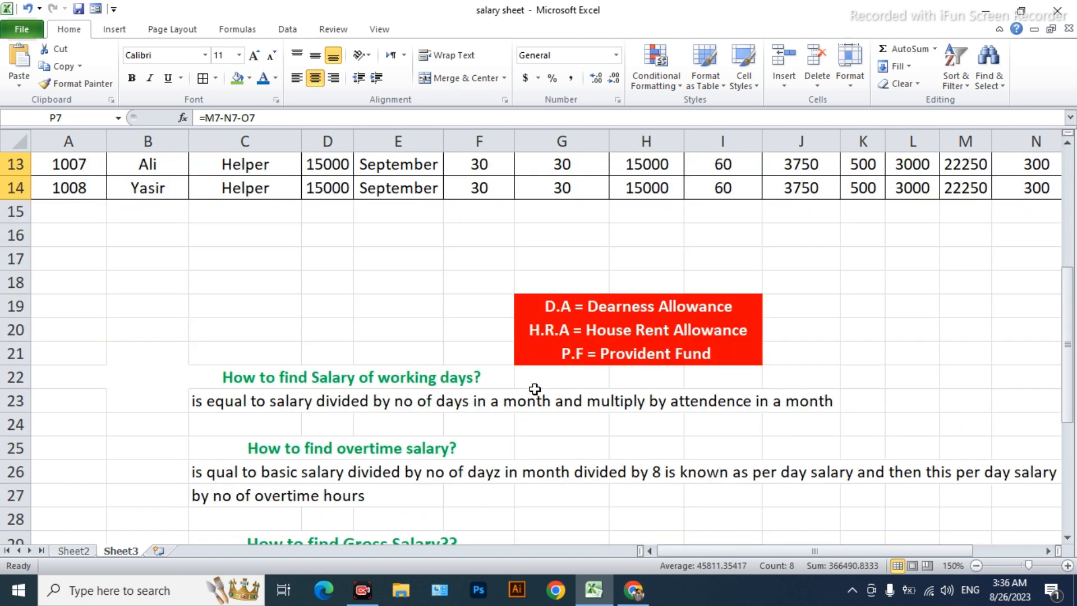
scroll(640, 357, down, 1)
scroll(754, 375, down, 1)
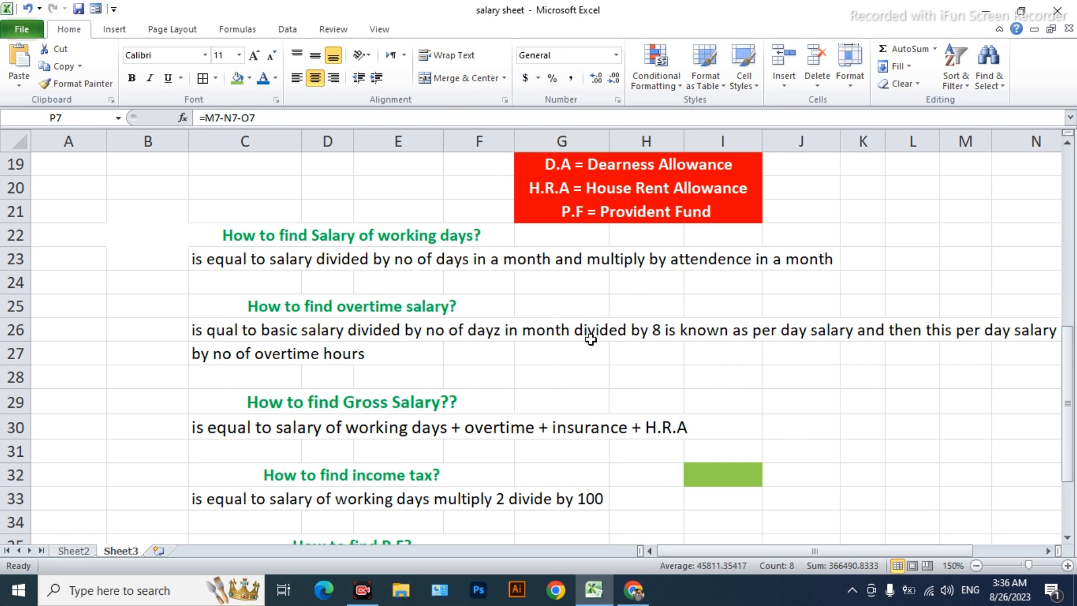
scroll(594, 348, down, 1)
scroll(449, 432, down, 1)
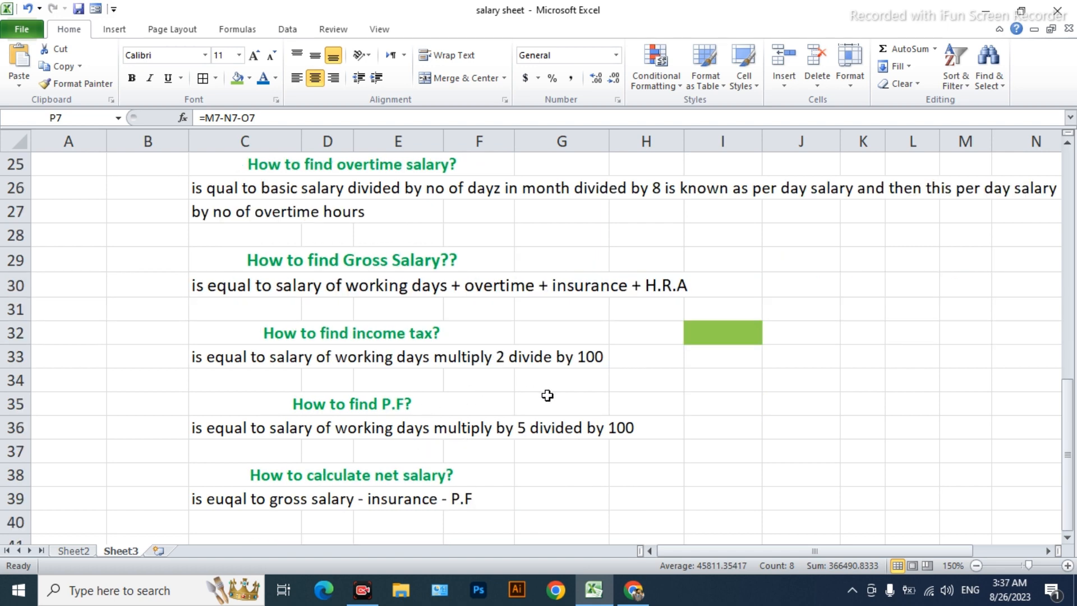
scroll(547, 396, up, 7)
scroll(547, 396, up, 1)
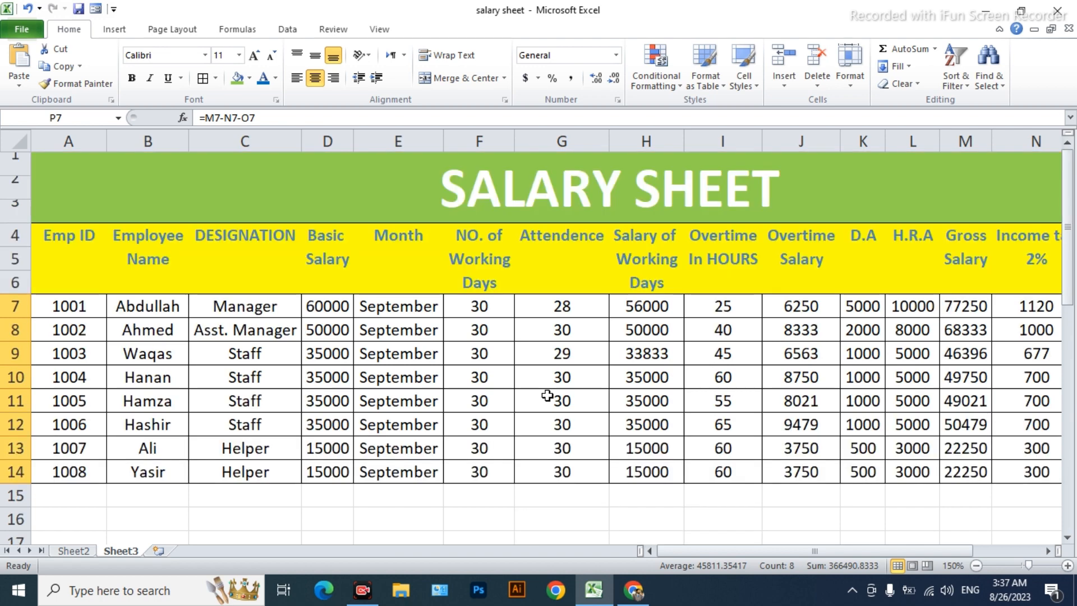